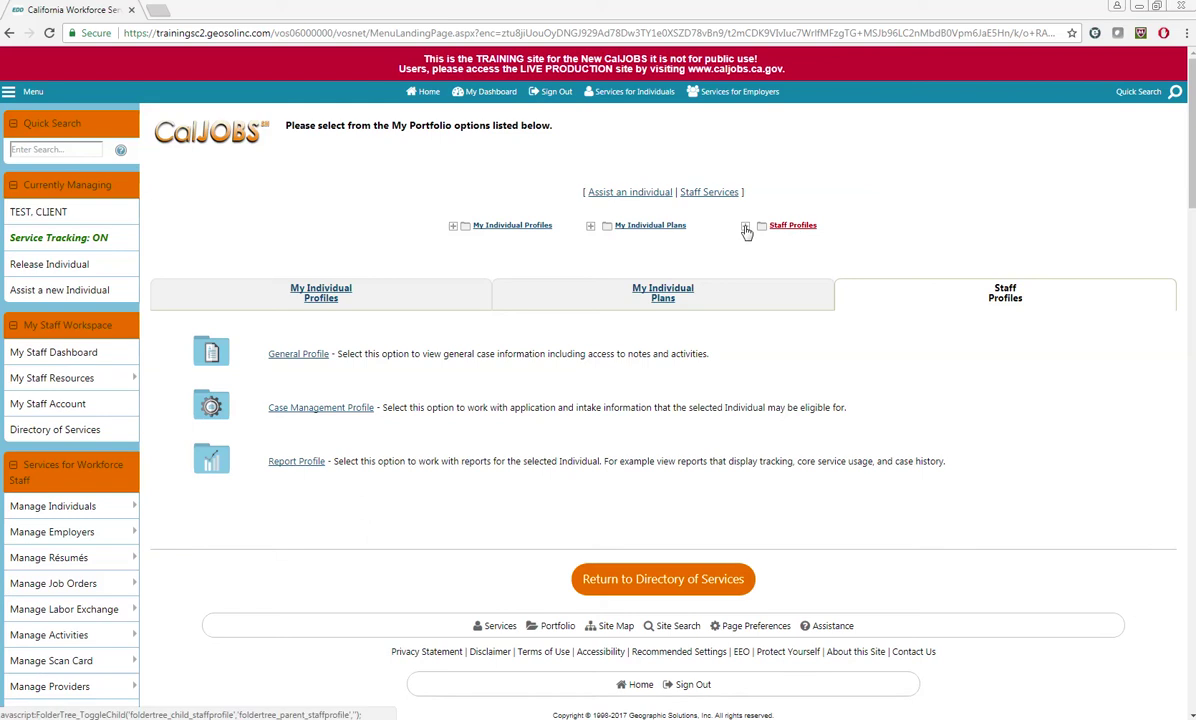
Step: Open the staff documents list in the General Profile of the client's Staff Profiles
{"action": "left_click", "coordinate": [746, 229]}
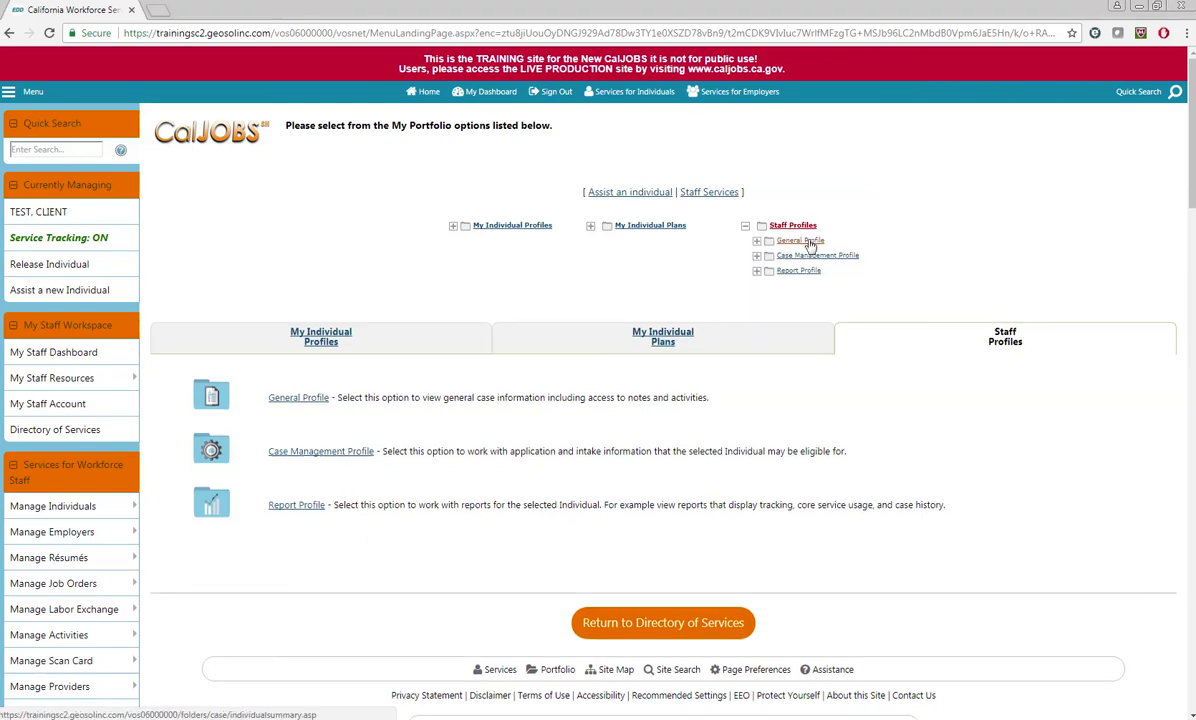
{"action": "left_click", "coordinate": [757, 243]}
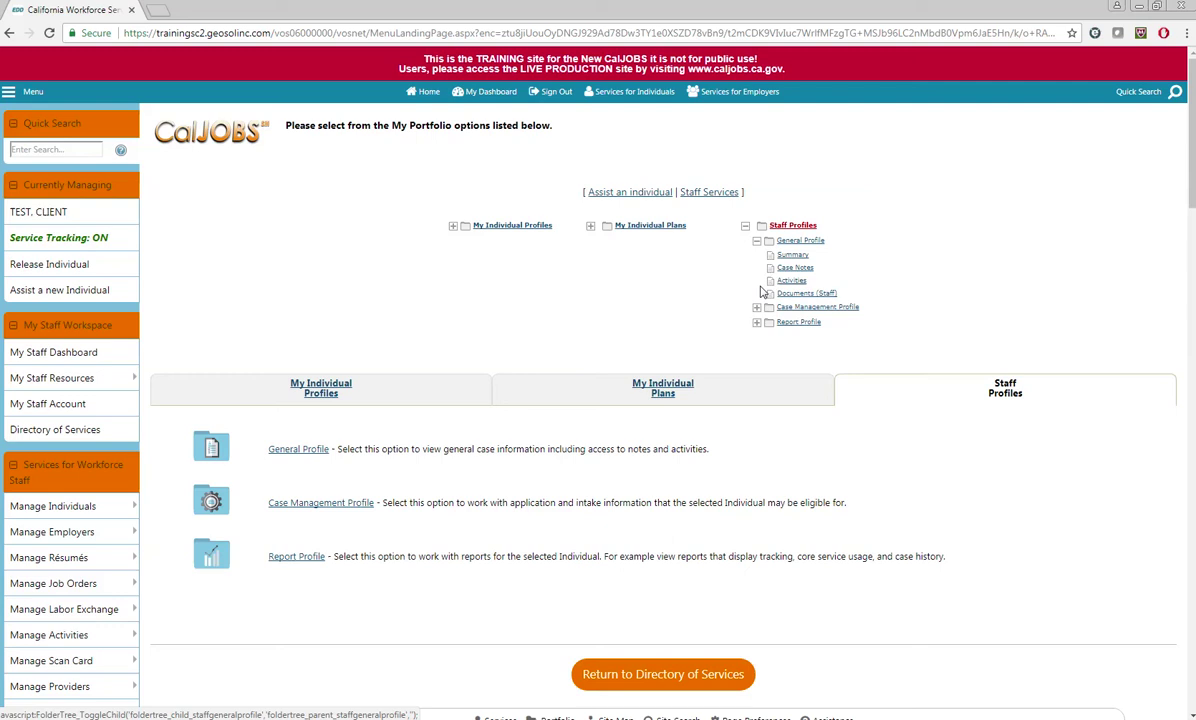
{"action": "left_click", "coordinate": [815, 295]}
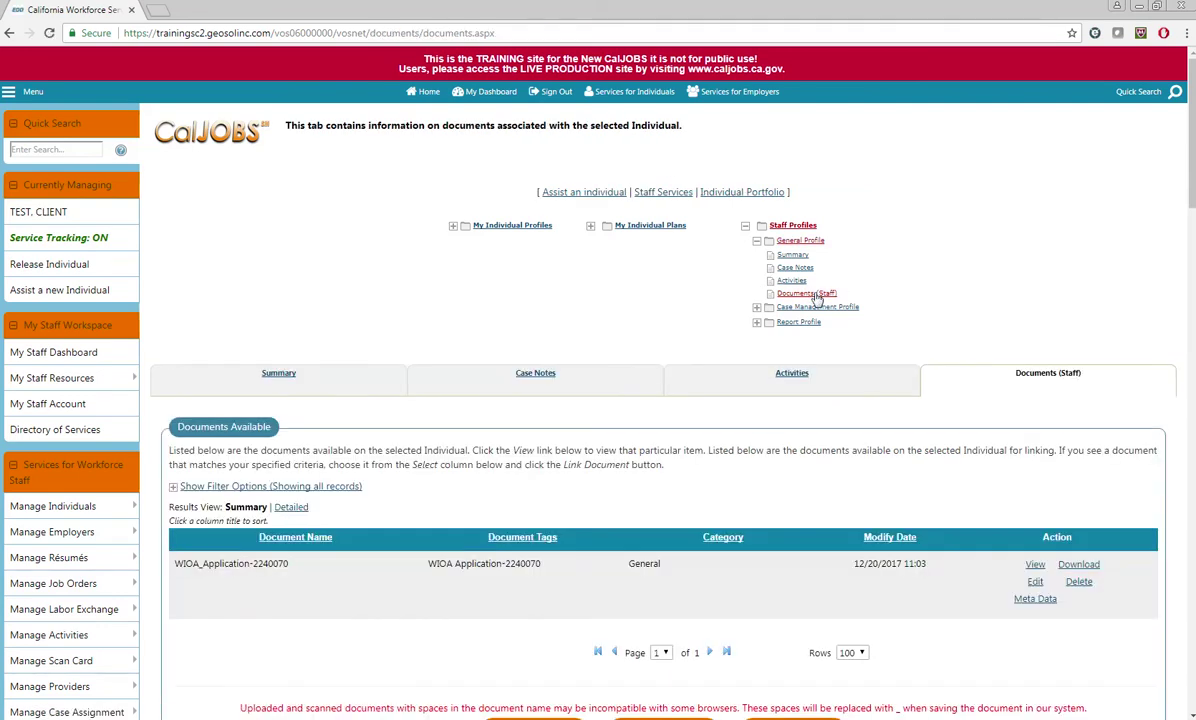
{"action": "scroll", "coordinate": [338, 489], "scroll_direction": "down", "scroll_amount": 1}
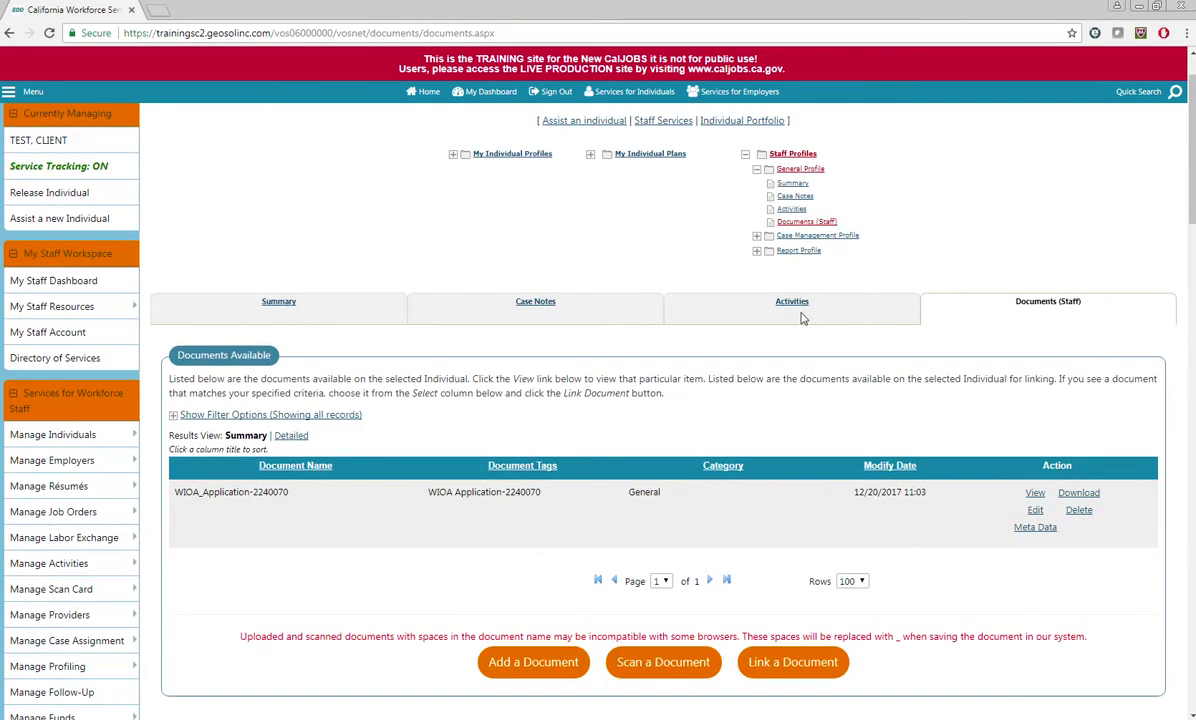
Step: Download the client's WIOA application PDF and move it from its download folder to the desktop
{"action": "left_click", "coordinate": [1095, 500]}
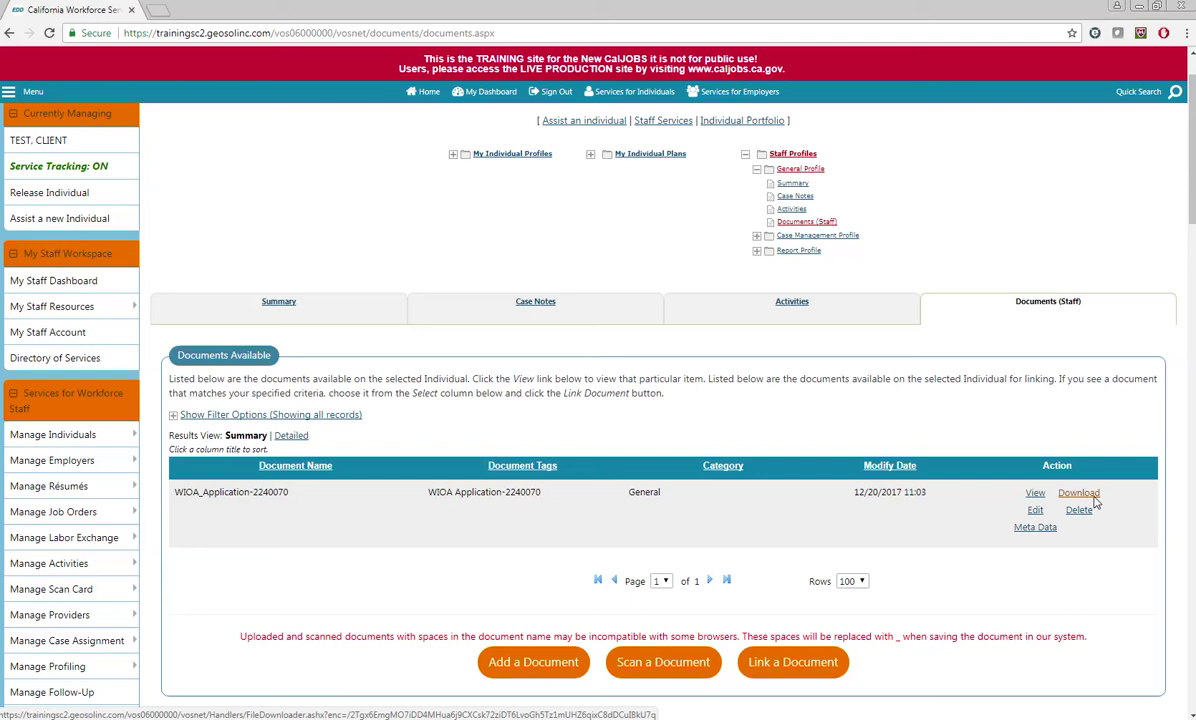
{"action": "left_click", "coordinate": [144, 706]}
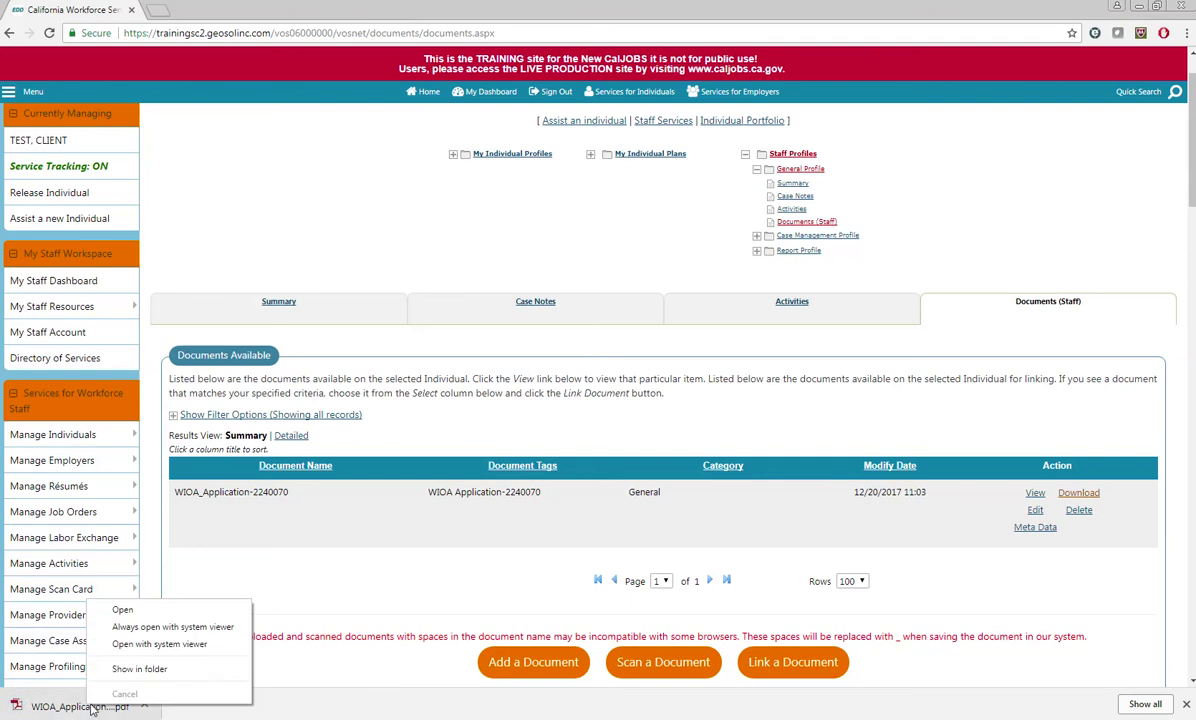
{"action": "left_click", "coordinate": [150, 671]}
{"action": "left_click", "coordinate": [1140, 9]}
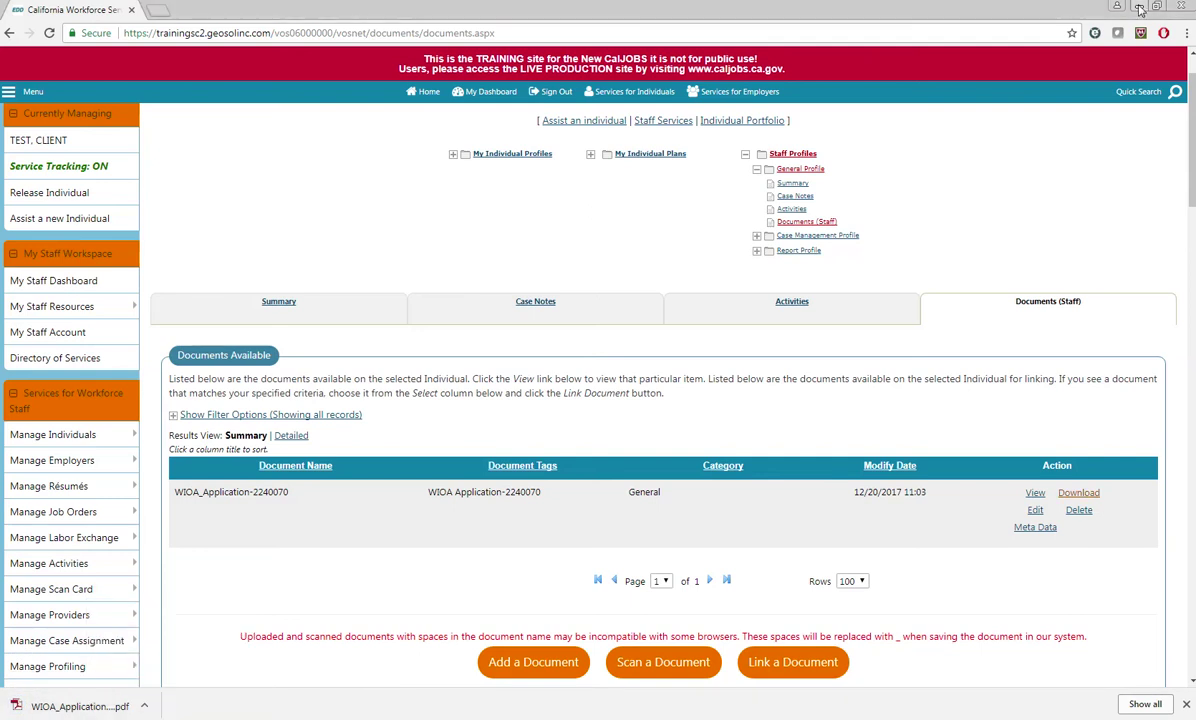
{"action": "left_click", "coordinate": [1138, 7]}
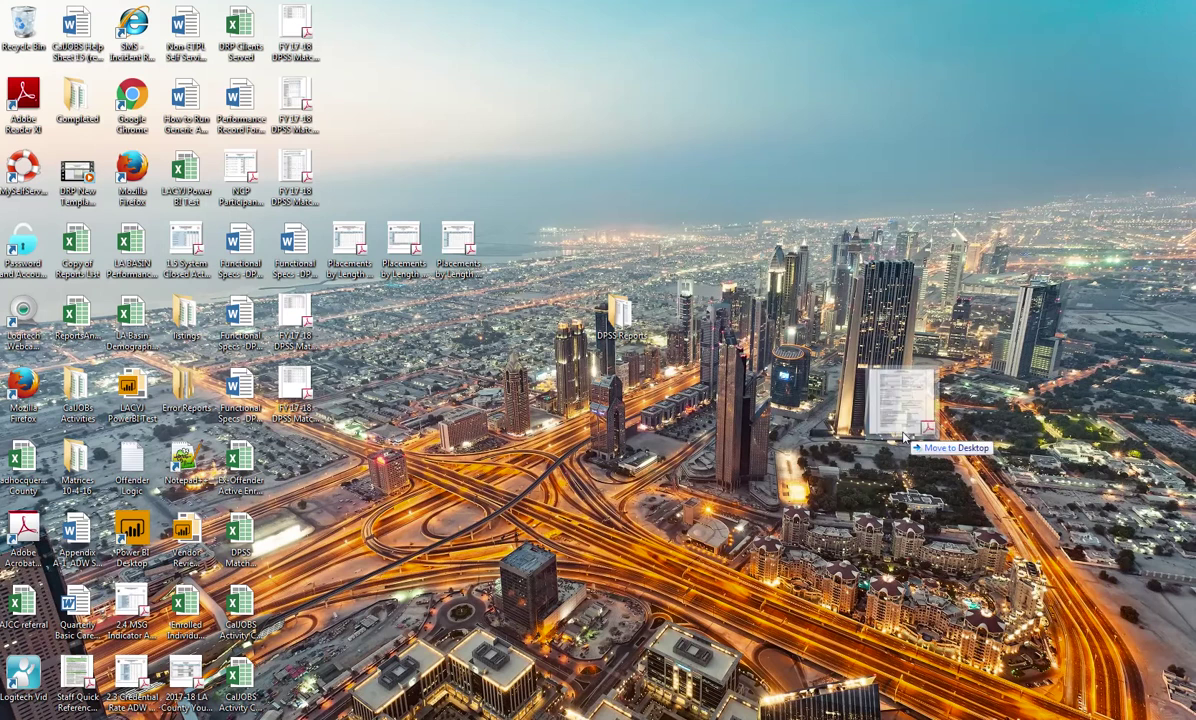
{"action": "left_click", "coordinate": [755, 444]}
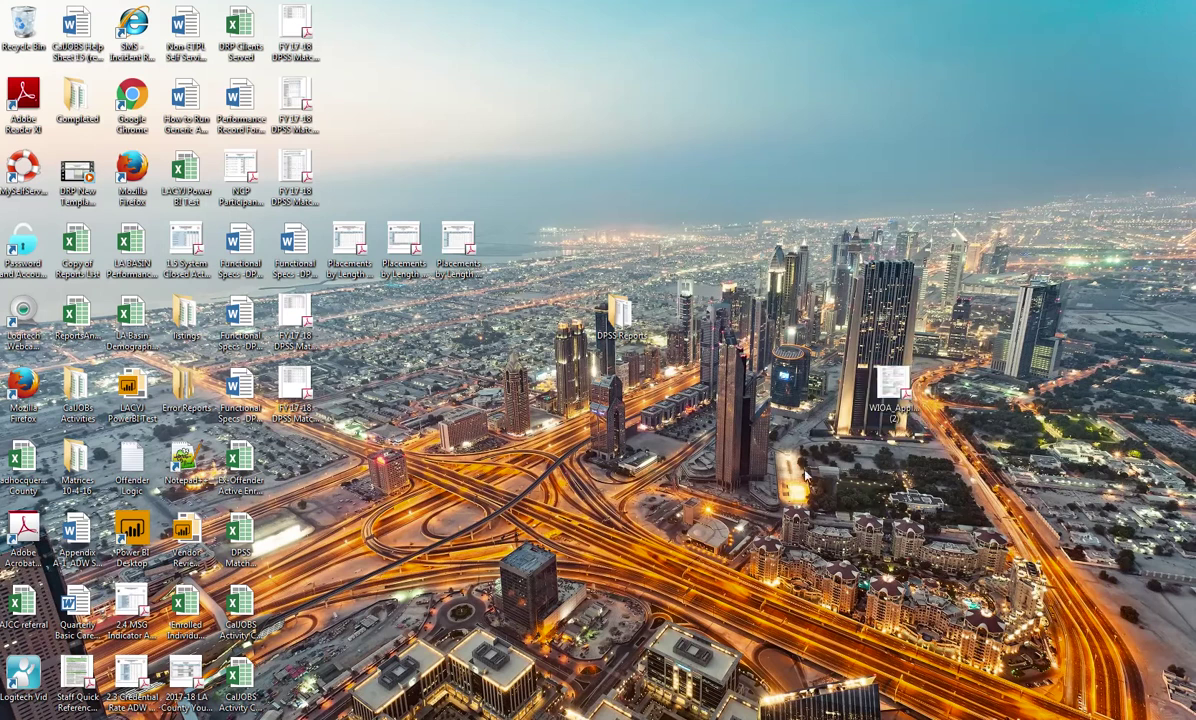
Step: Switch to pDoc Signer and open the downloaded WIOA application PDF from the desktop
{"action": "left_click", "coordinate": [207, 712]}
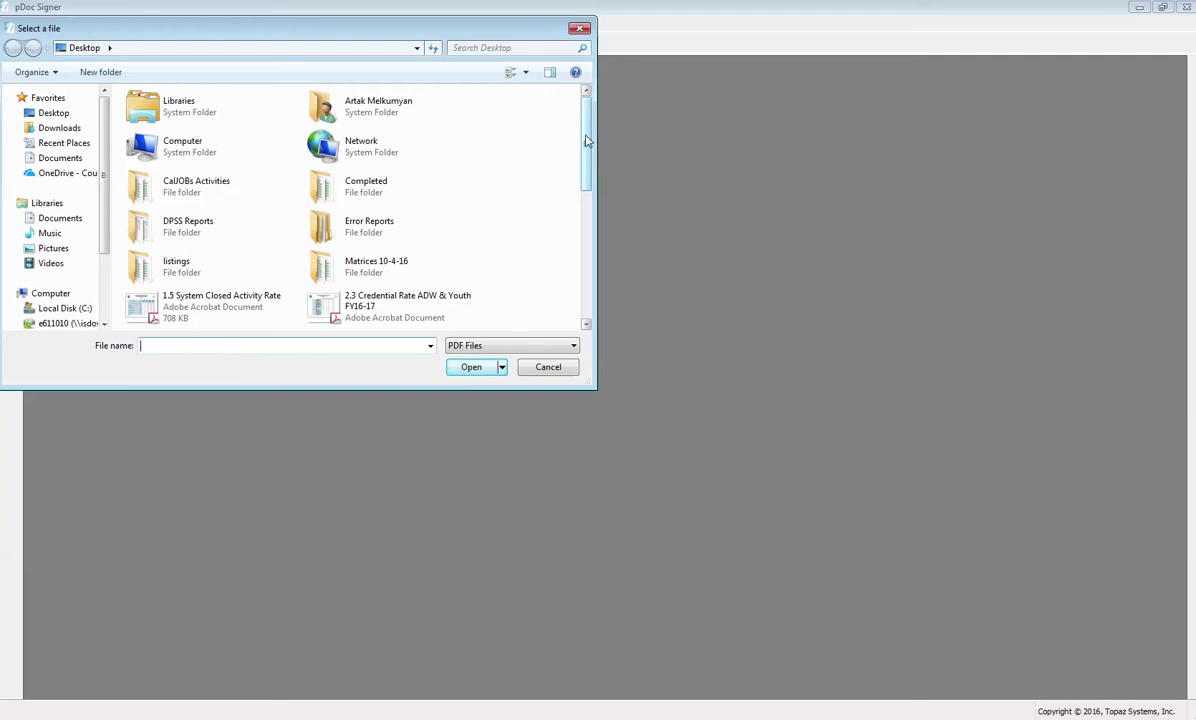
{"action": "left_click_drag", "start_coordinate": [588, 141], "coordinate": [590, 266]}
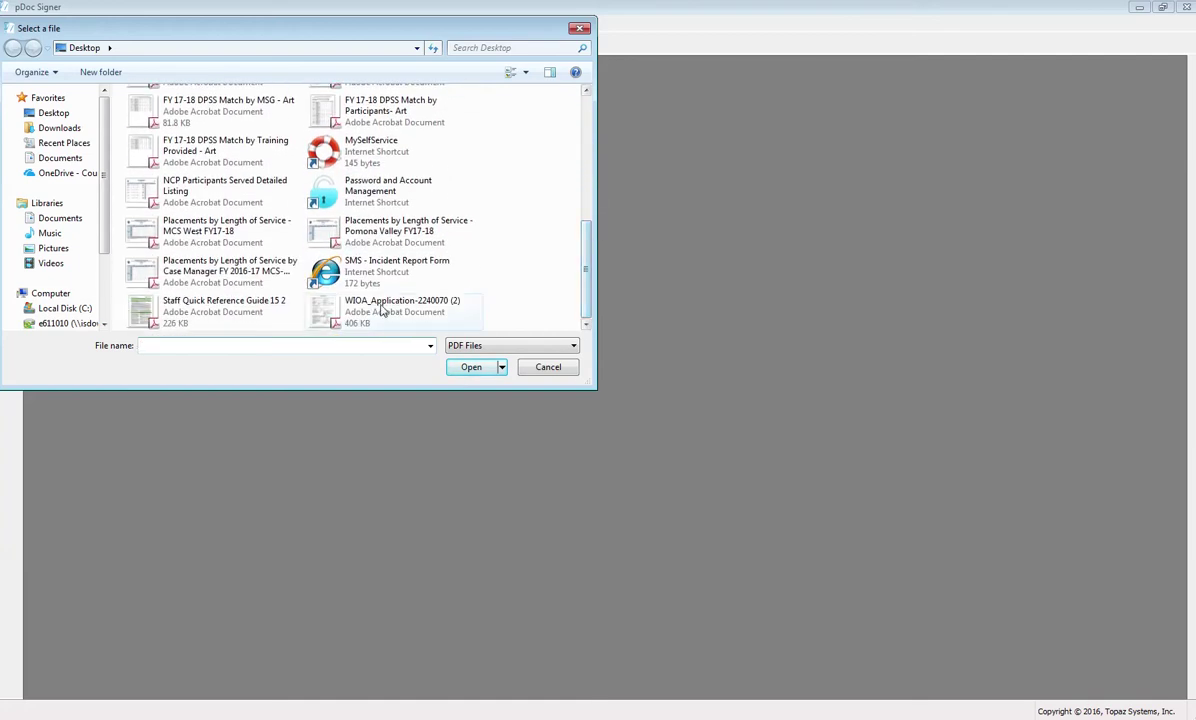
{"action": "left_click", "coordinate": [347, 282]}
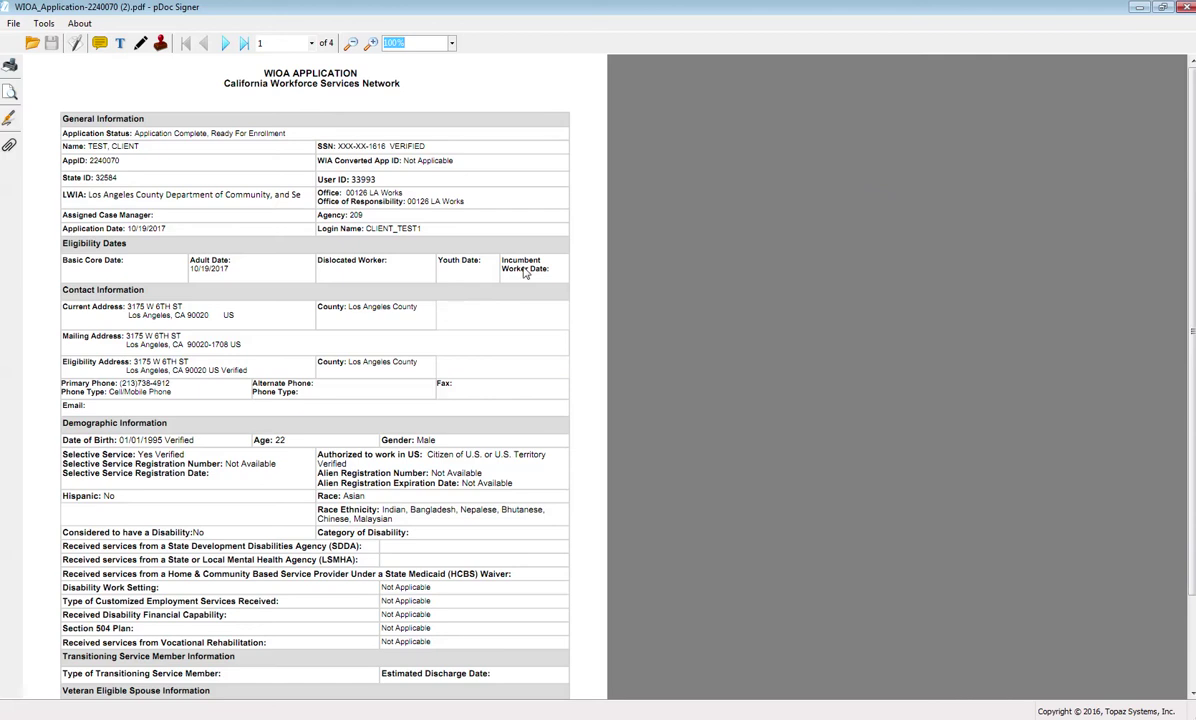
Step: Insert an electronic signature box in the Adult Review Staff cell on page 3, clear the first signature, sign again and accept it
{"action": "left_click", "coordinate": [225, 46]}
{"action": "left_click", "coordinate": [225, 46]}
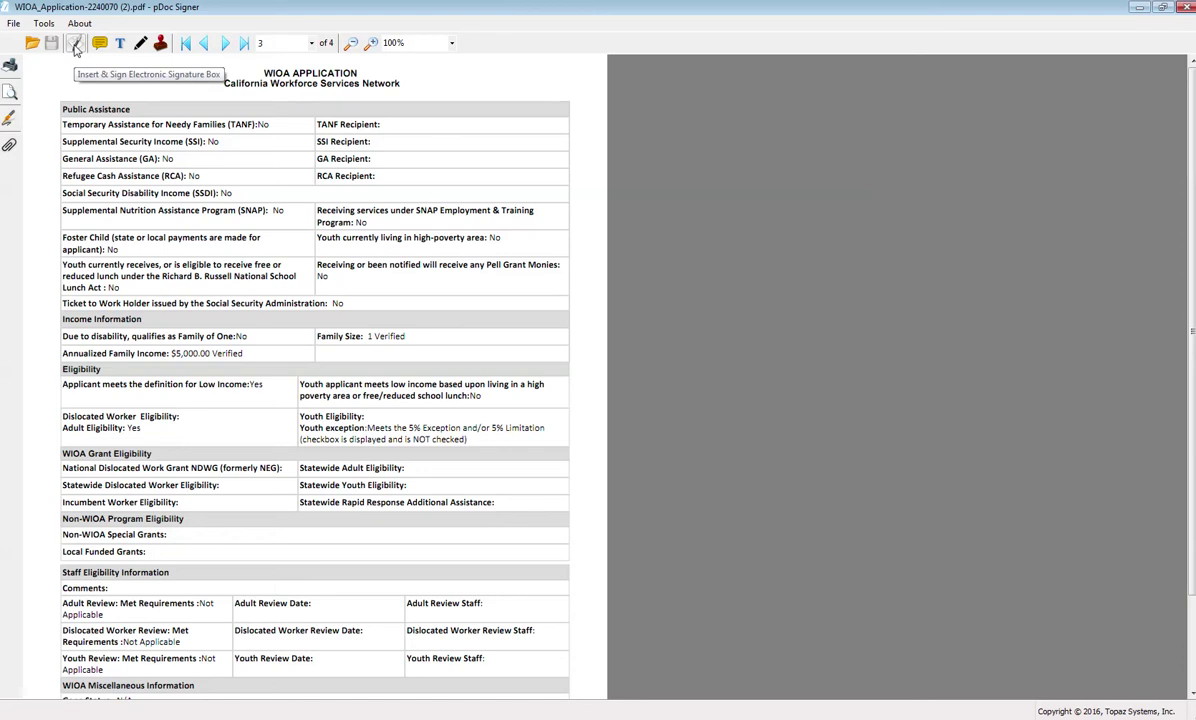
{"action": "left_click", "coordinate": [75, 48]}
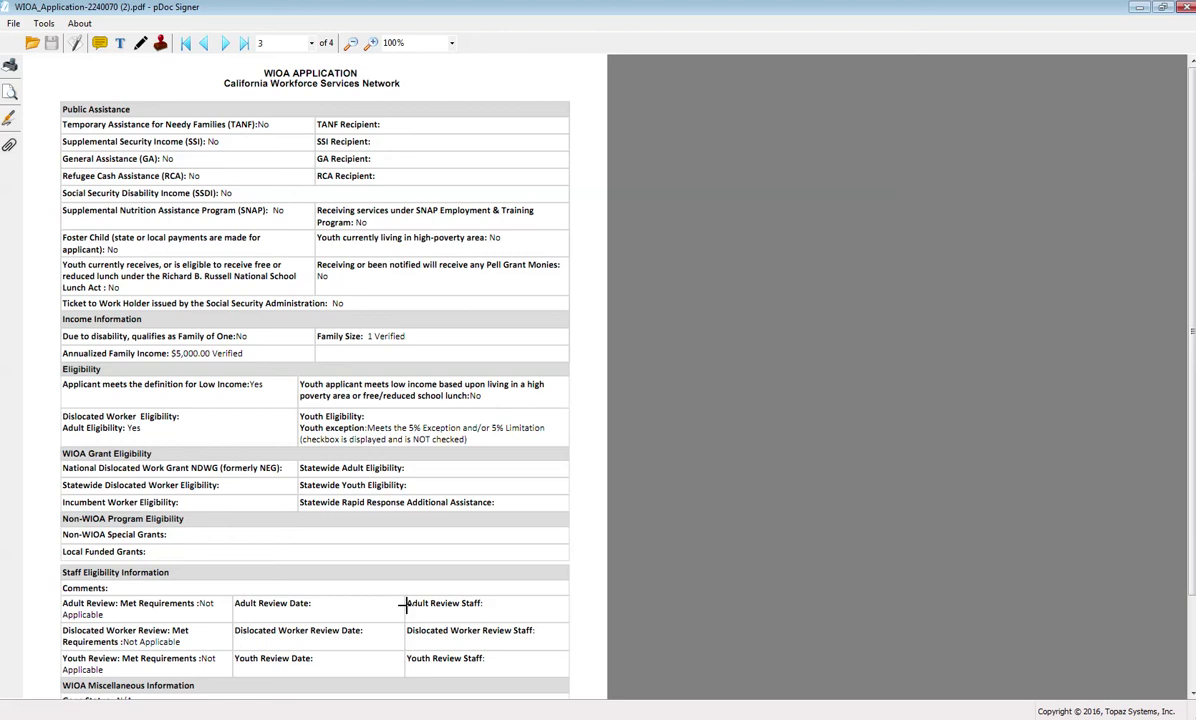
{"action": "left_click_drag", "start_coordinate": [403, 604], "coordinate": [565, 622]}
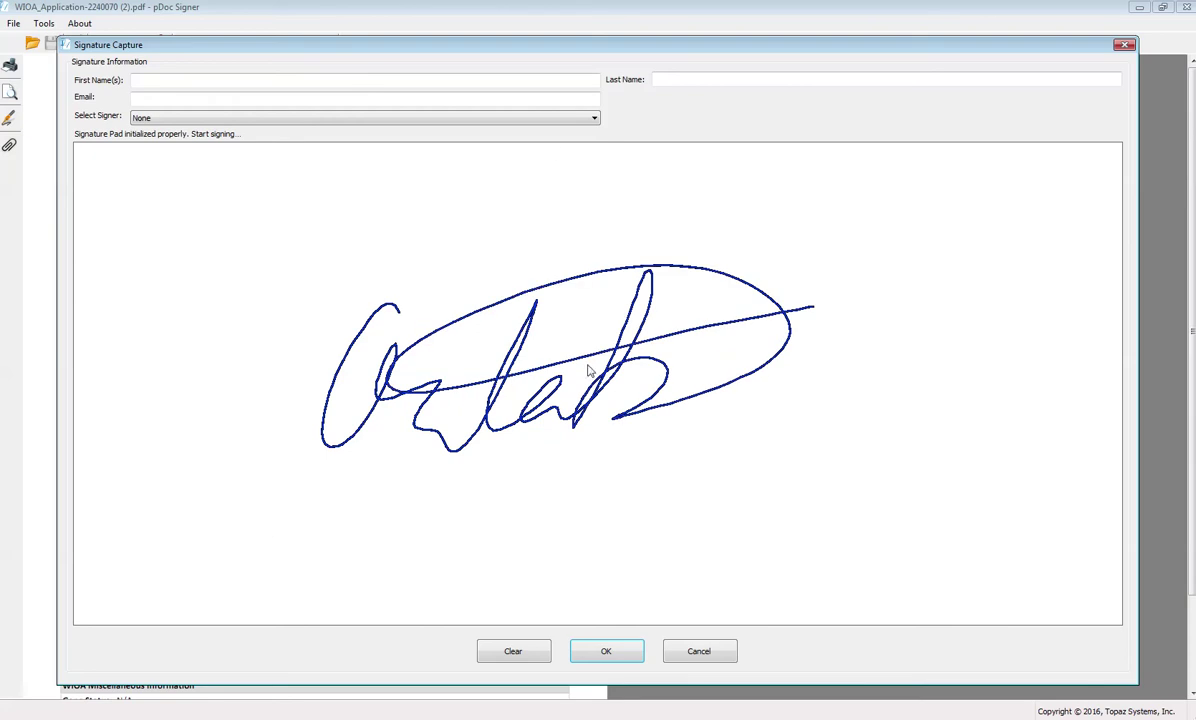
{"action": "left_click", "coordinate": [515, 655]}
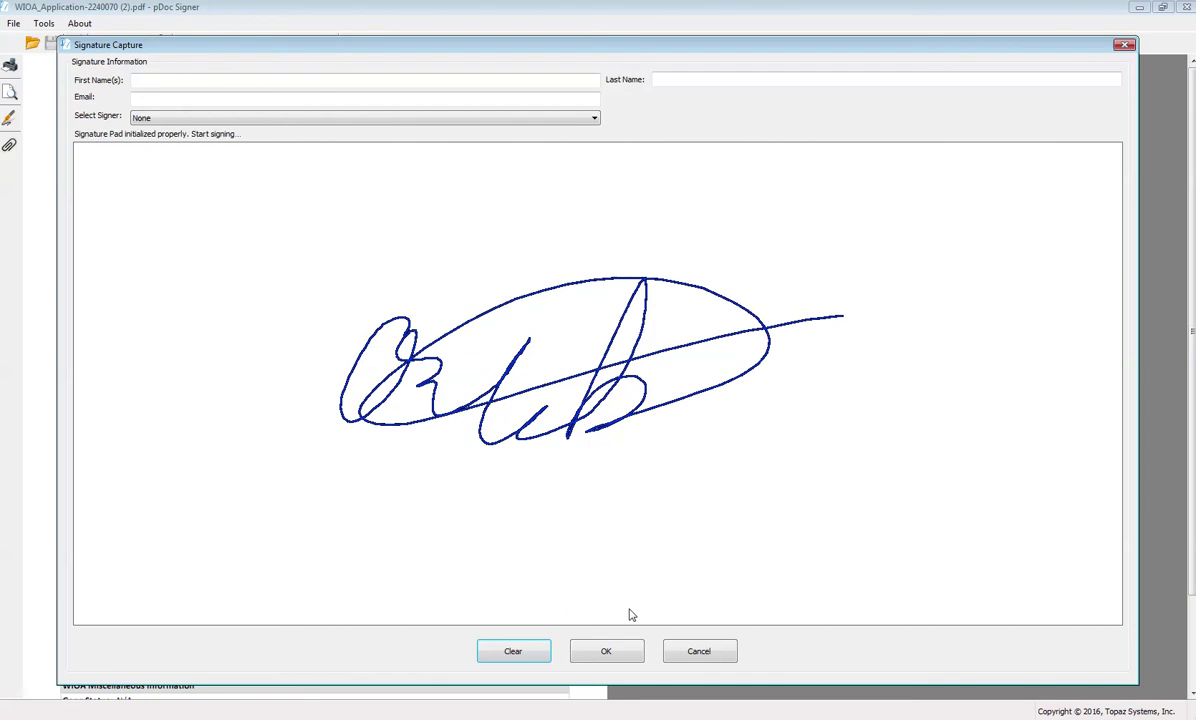
{"action": "left_click", "coordinate": [614, 652]}
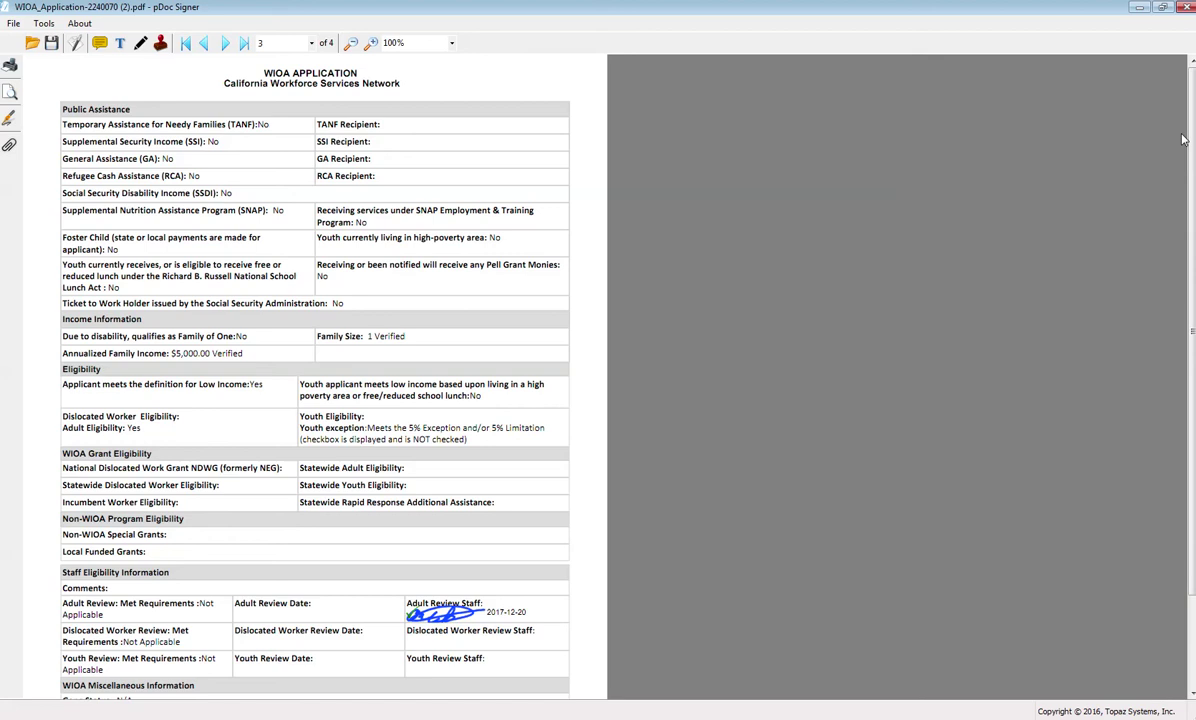
Step: Save the signed PDF to the desktop as WIOA_Application_Signed and close pDoc Signer
{"action": "left_click", "coordinate": [14, 23]}
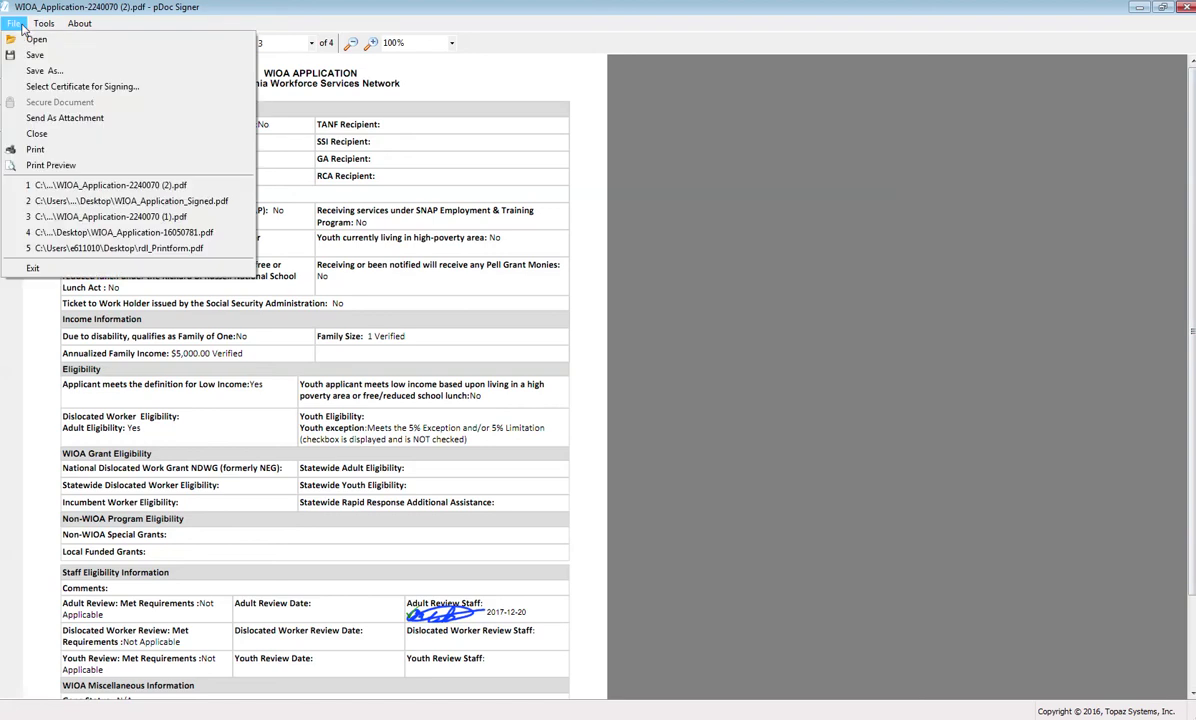
{"action": "left_click", "coordinate": [48, 71]}
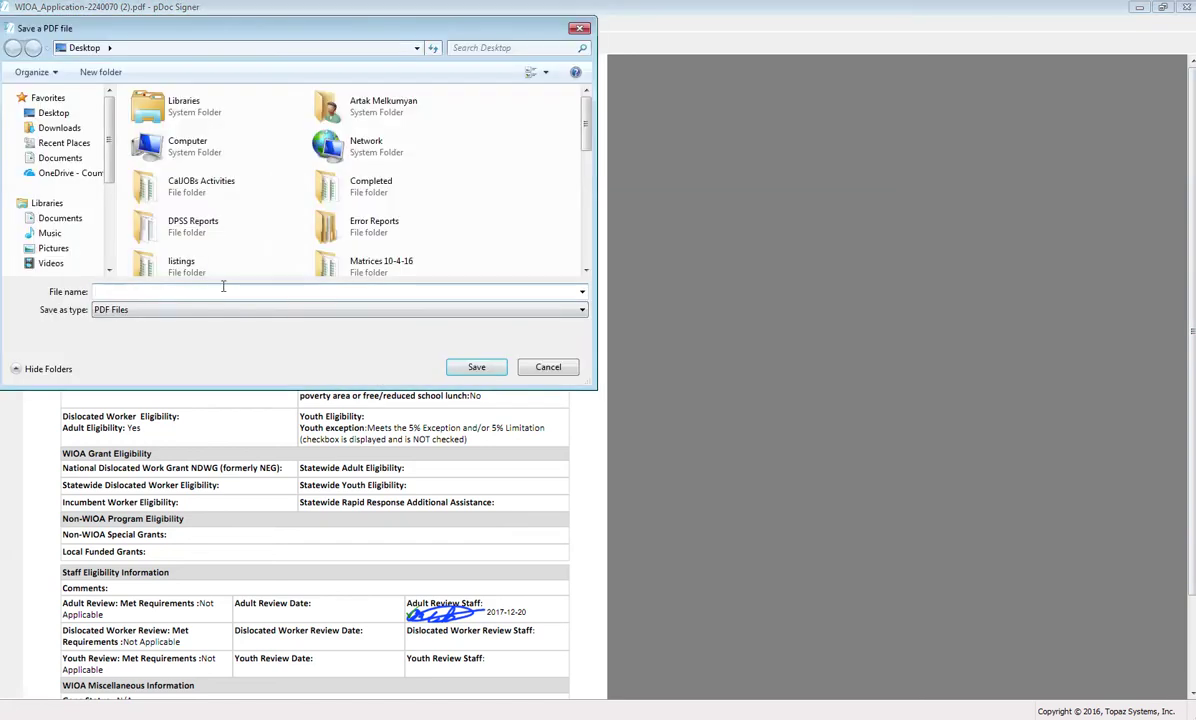
{"action": "type", "text": "WIOA_"}
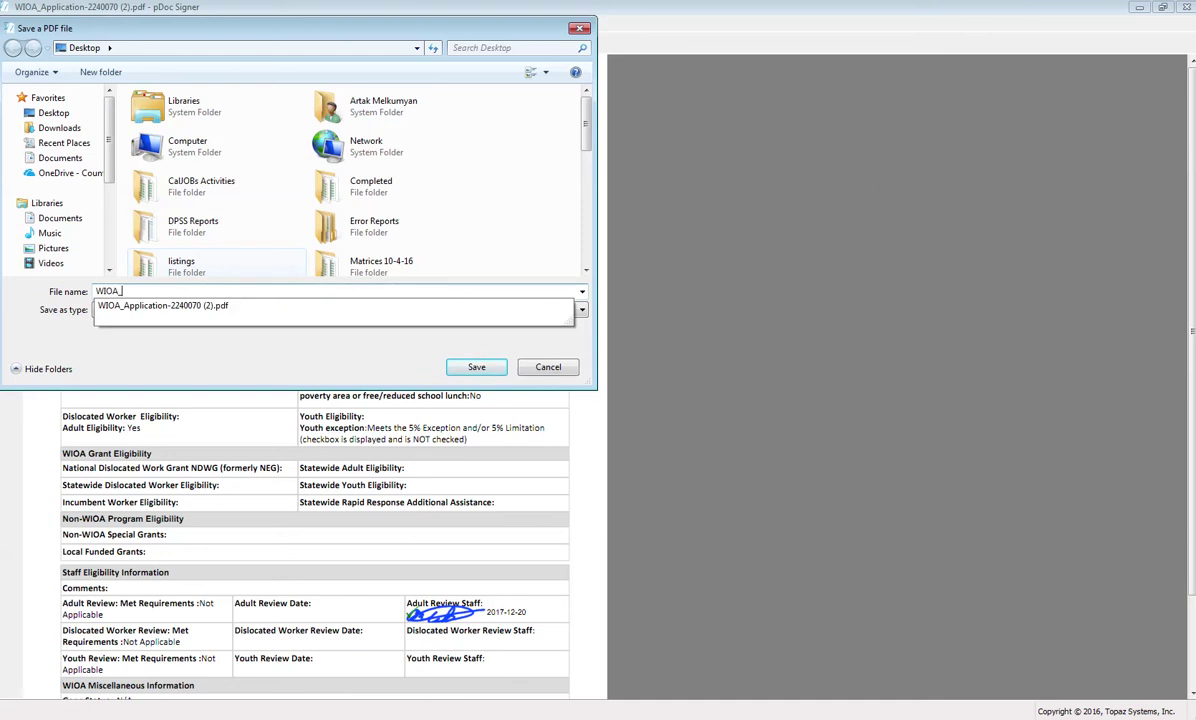
{"action": "type", "text": "AOOLIC"}
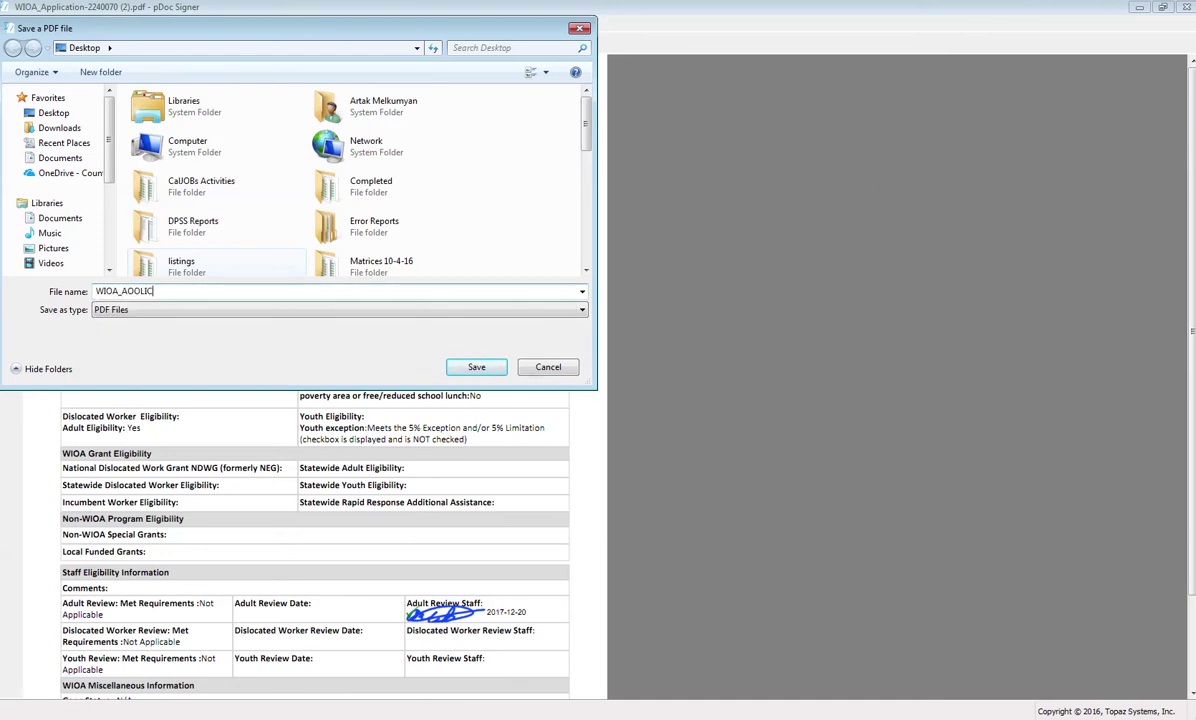
{"action": "key", "text": "BackSpace"}
{"action": "key", "text": "BackSpace"}
{"action": "key", "text": "BackSpace"}
{"action": "key", "text": "BackSpace"}
{"action": "key", "text": "BackSpace"}
{"action": "type", "text": "ppl"}
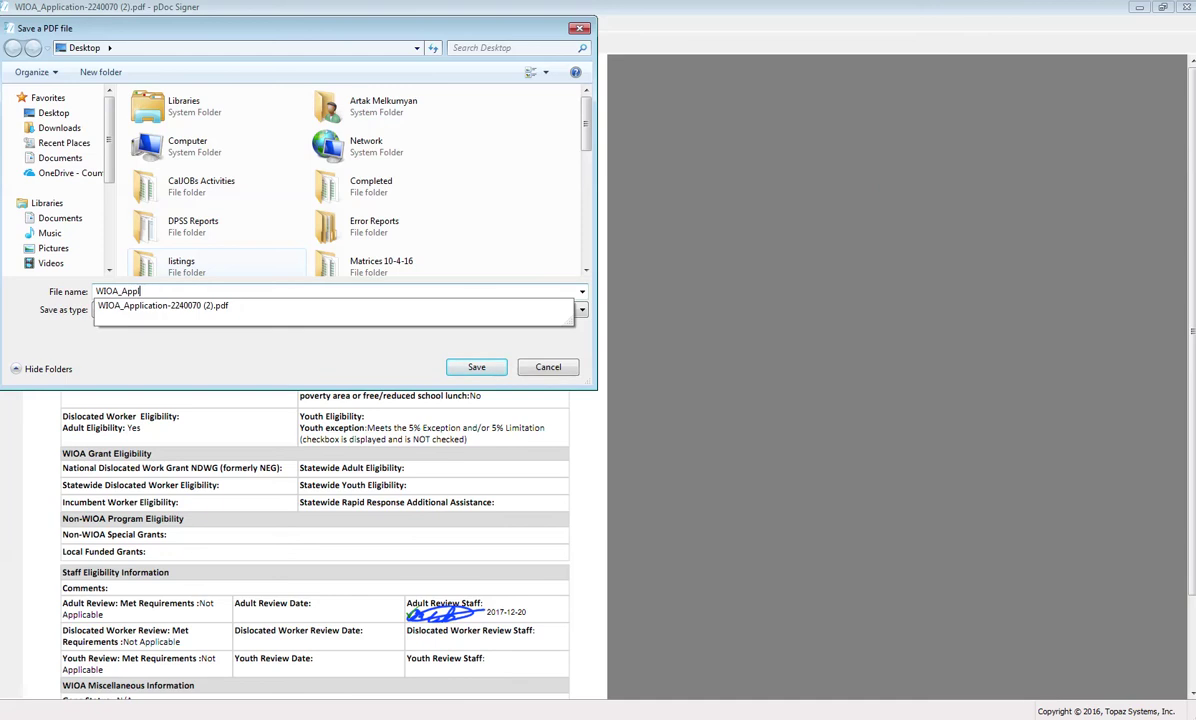
{"action": "type", "text": "ication_"}
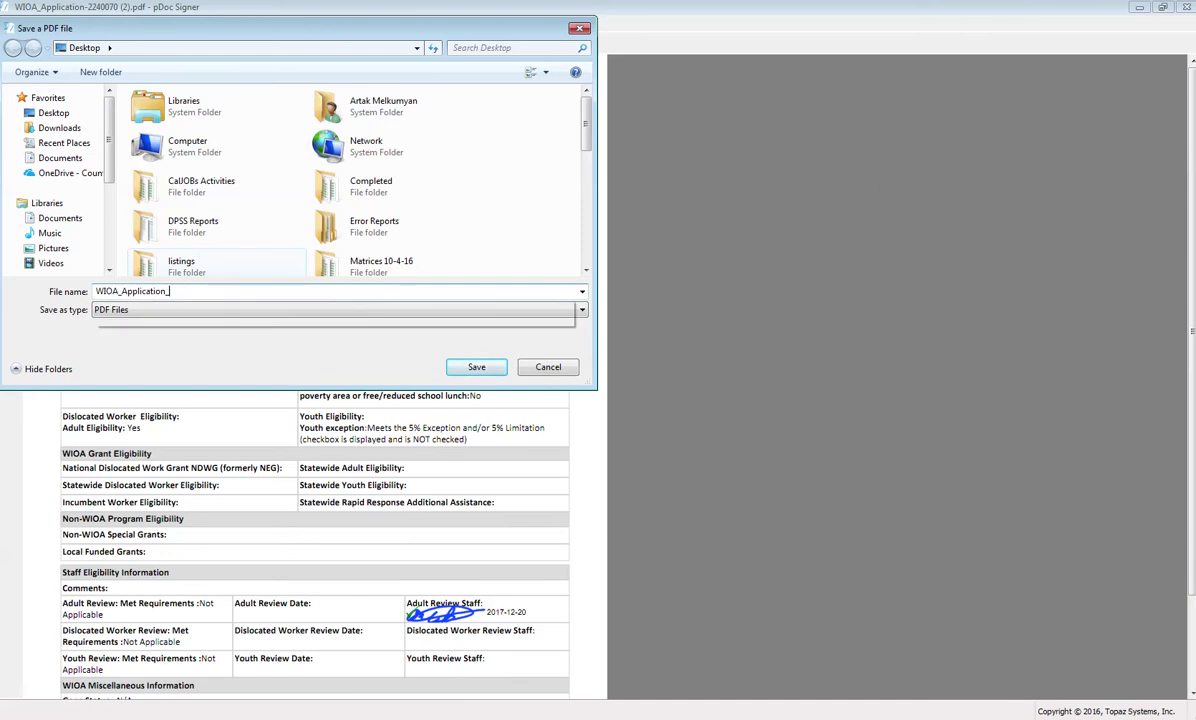
{"action": "type", "text": "signed"}
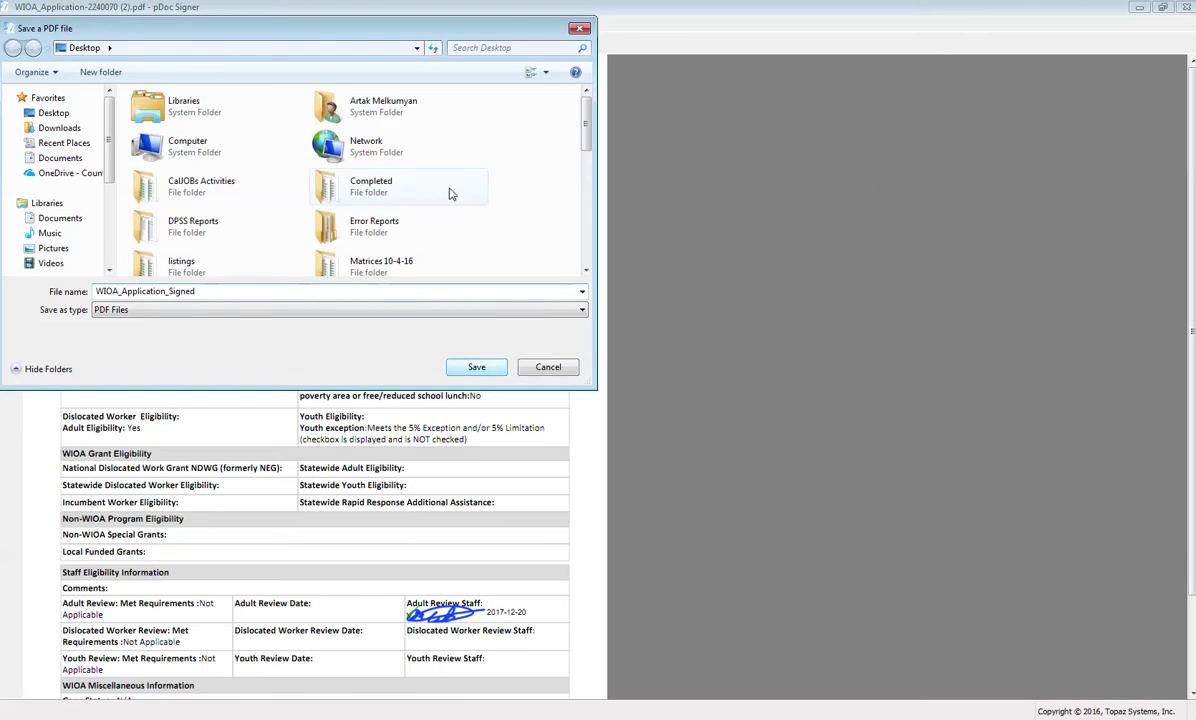
{"action": "left_click", "coordinate": [484, 372]}
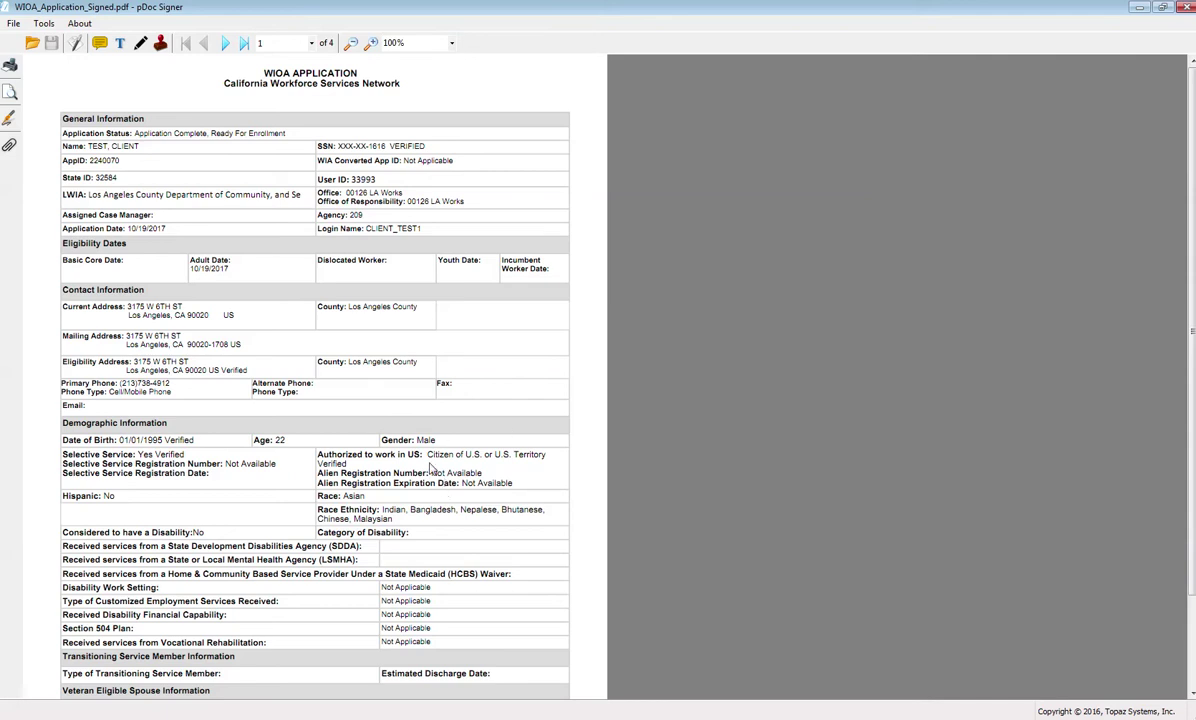
{"action": "key", "text": "alt+F4"}
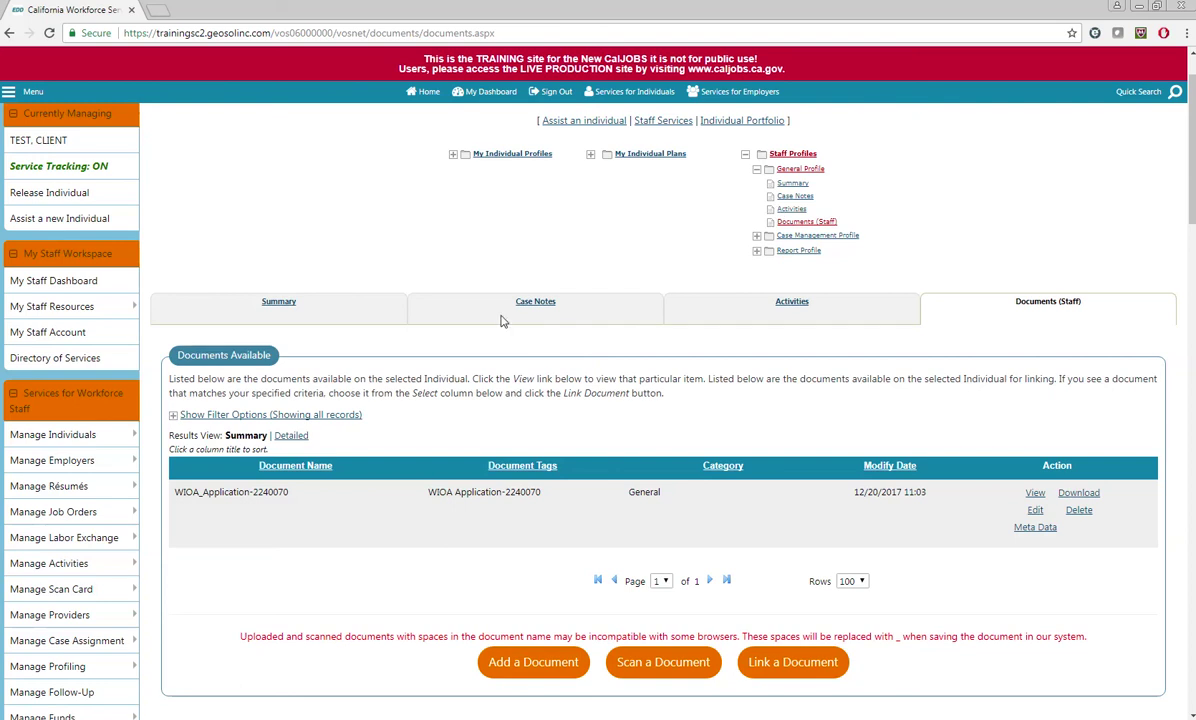
Step: Start adding a document in CalJOBS, associated with the Title I - Workforce Development program and the WIOA application dated 10/19/2017
{"action": "scroll", "coordinate": [610, 280], "scroll_direction": "down", "scroll_amount": 2}
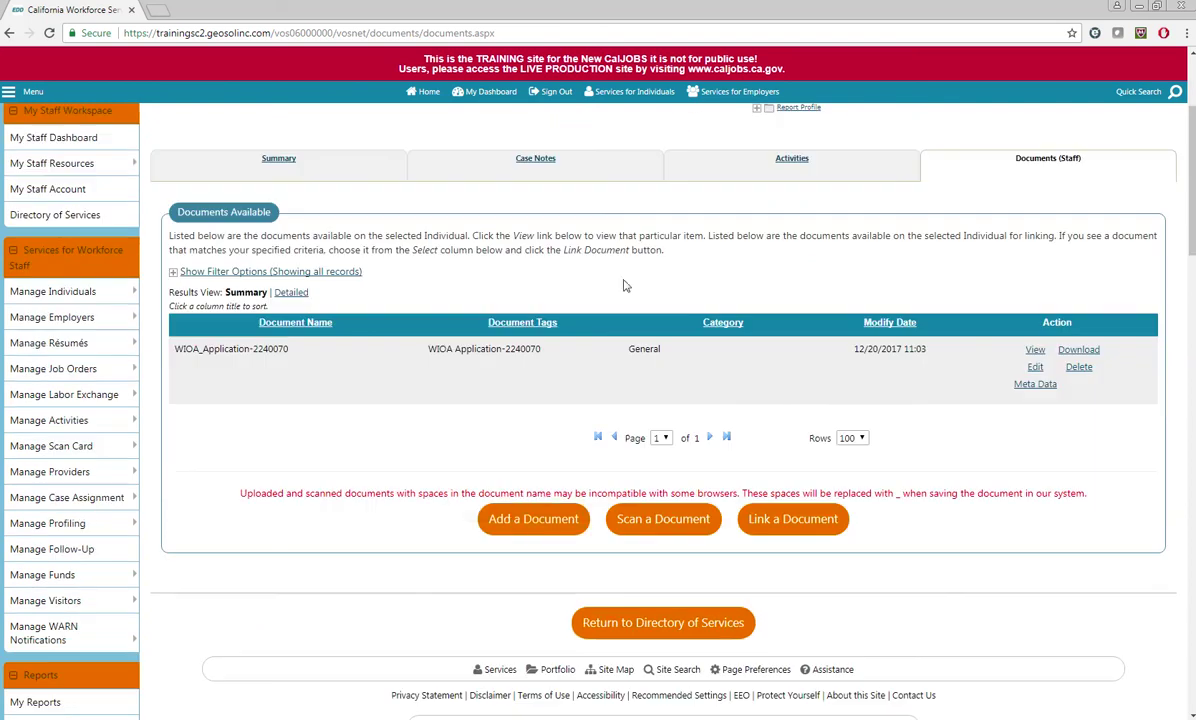
{"action": "left_click", "coordinate": [553, 530]}
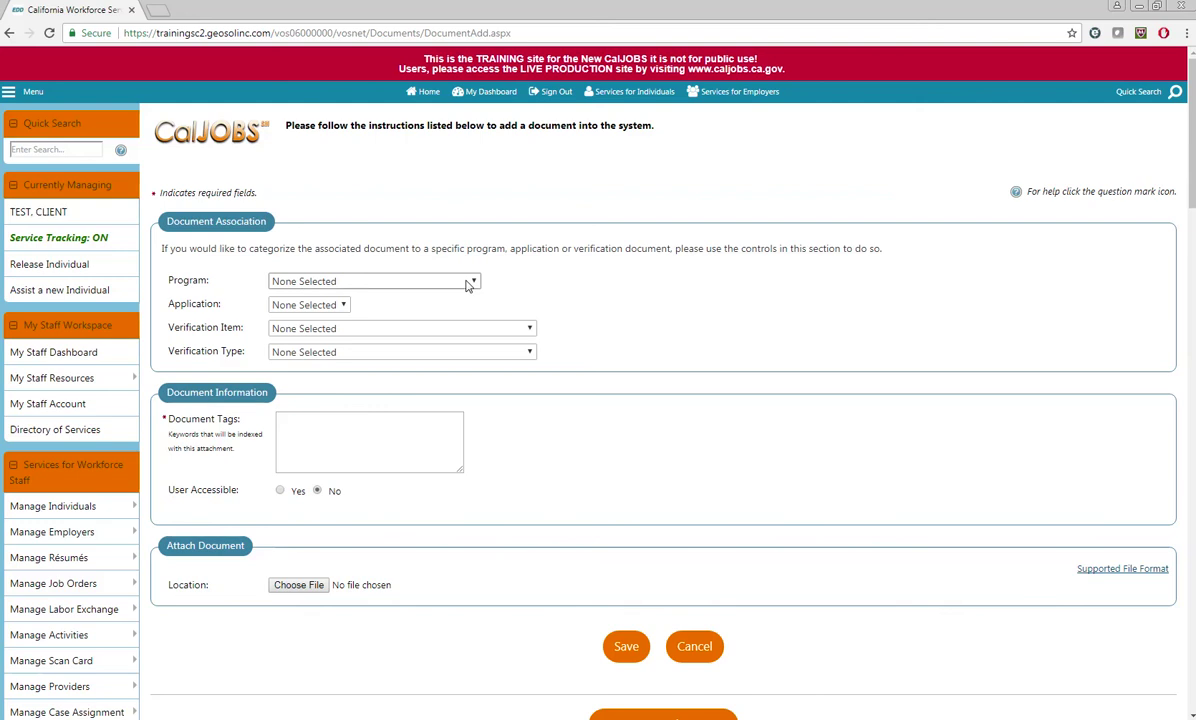
{"action": "left_click", "coordinate": [361, 284]}
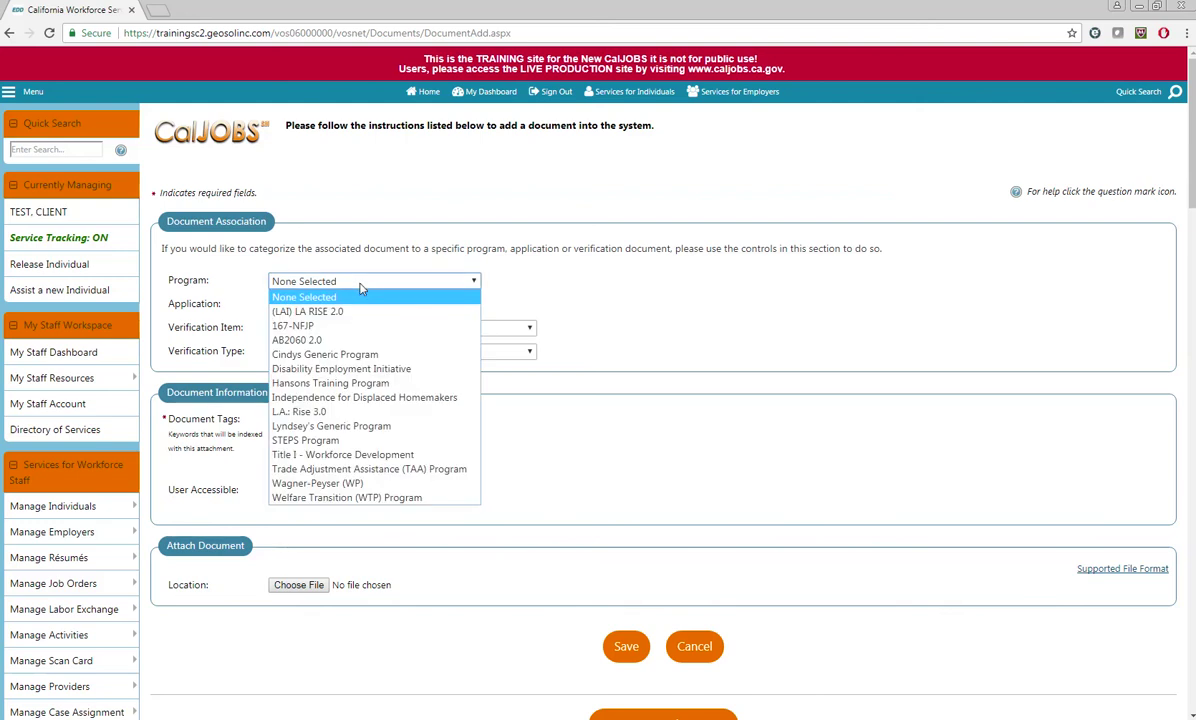
{"action": "left_click", "coordinate": [457, 457]}
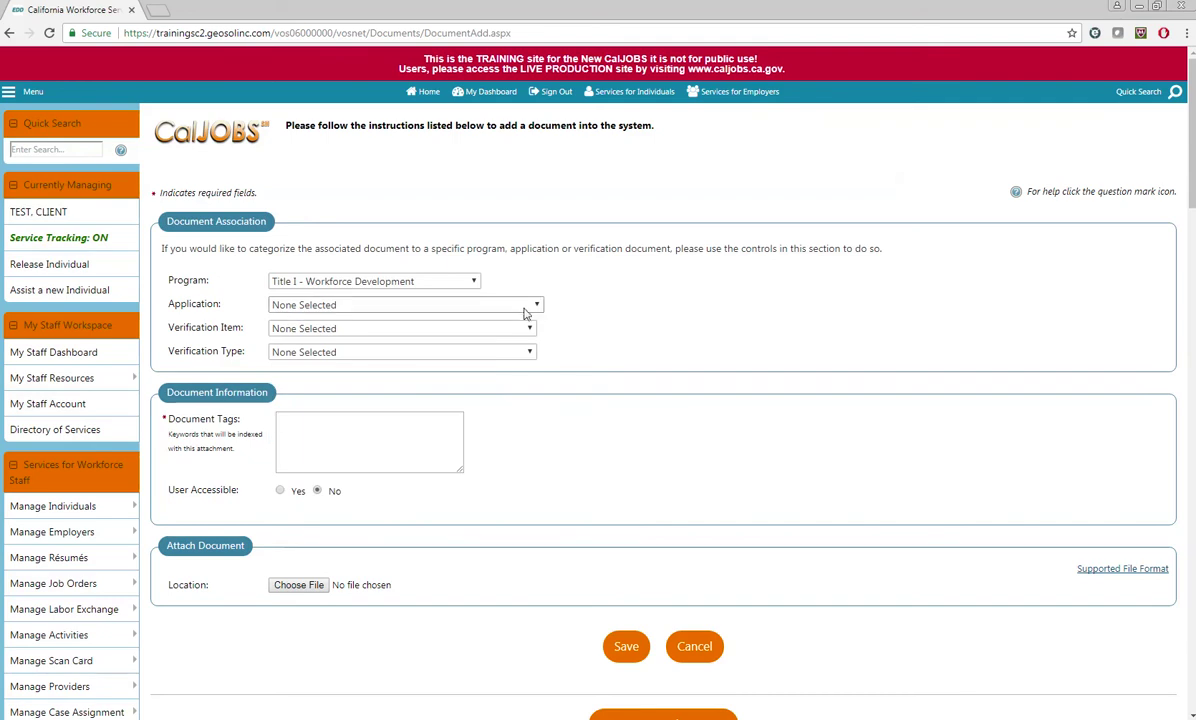
{"action": "left_click", "coordinate": [527, 306]}
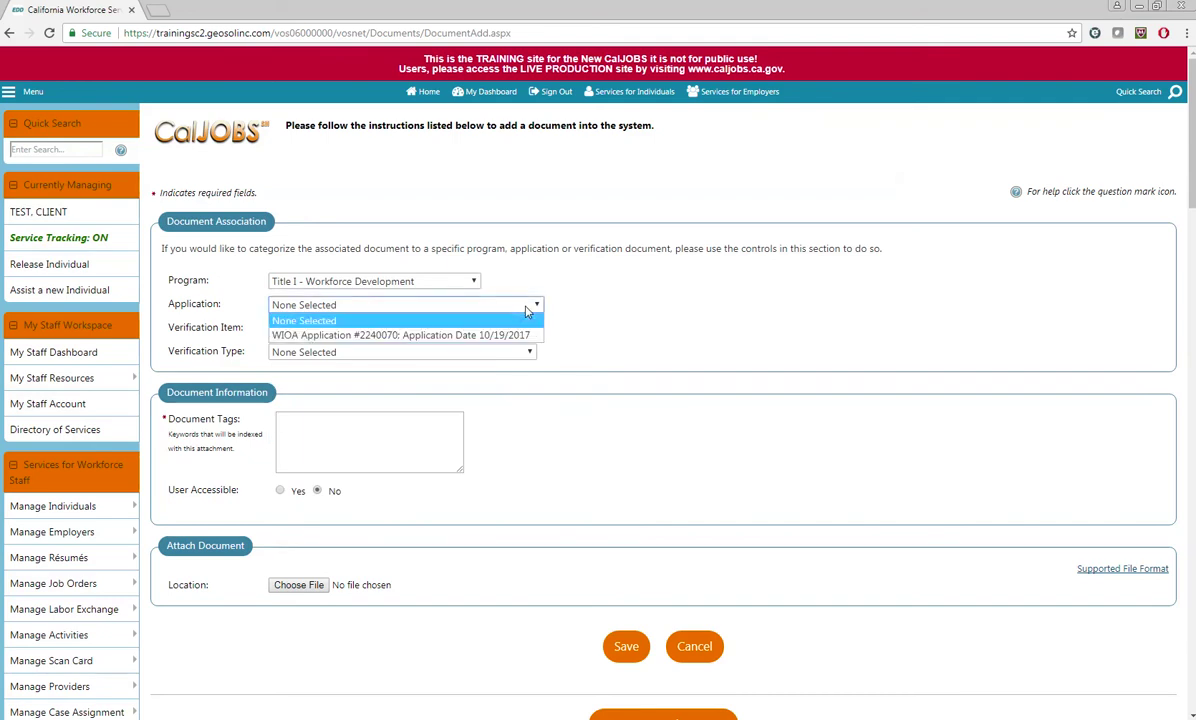
{"action": "left_click", "coordinate": [476, 336]}
Step: Enter WIOA_Application_Signed as the document tags
{"action": "scroll", "coordinate": [540, 380], "scroll_direction": "down", "scroll_amount": 1}
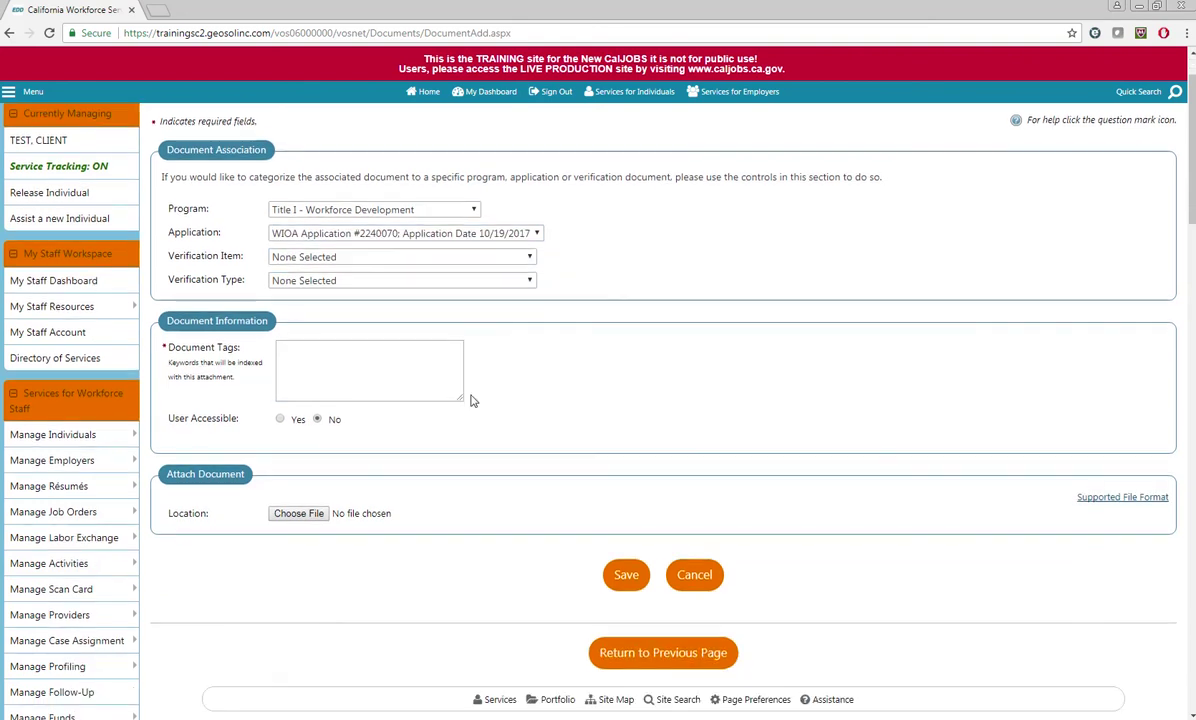
{"action": "left_click", "coordinate": [385, 381]}
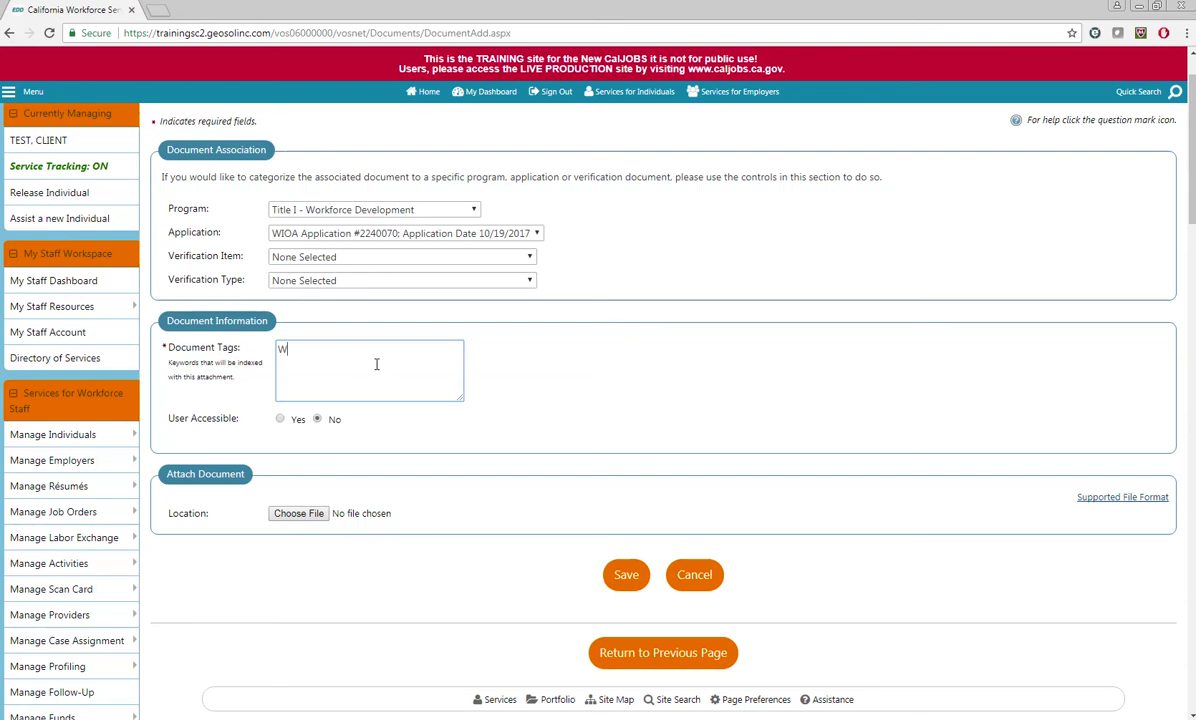
{"action": "type", "text": "OA_SIGNE"}
{"action": "key", "text": "BackSpace"}
{"action": "key", "text": "BackSpace"}
{"action": "key", "text": "BackSpace"}
{"action": "type", "text": "Signed"}
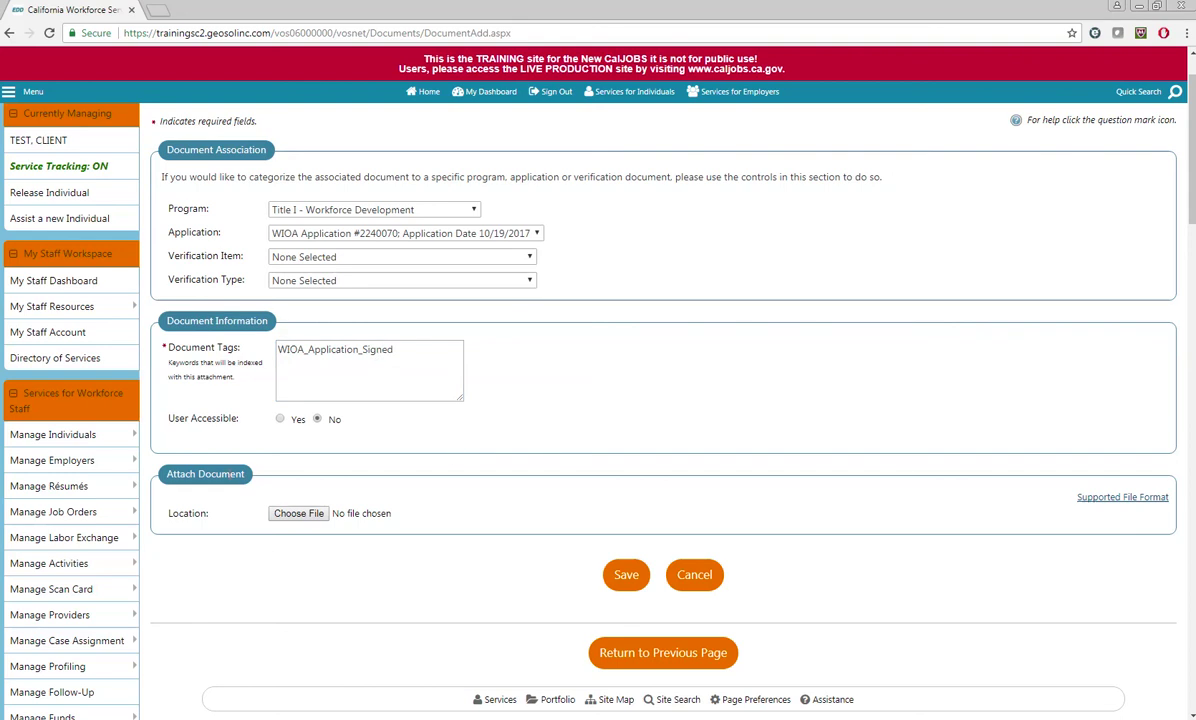
Step: Attach WIOA_Application_Signed.pdf from the desktop to the new document entry and save it to the client's staff documents
{"action": "left_click", "coordinate": [300, 513]}
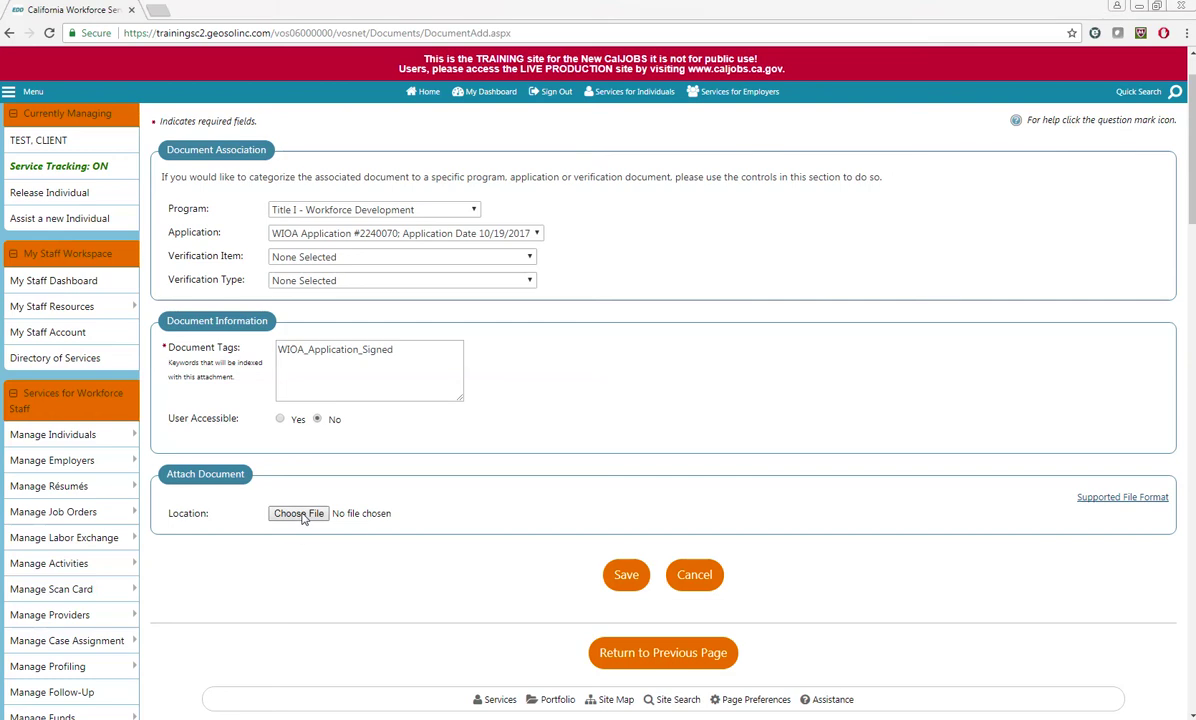
{"action": "scroll", "coordinate": [716, 160], "scroll_direction": "down", "scroll_amount": 1}
{"action": "scroll", "coordinate": [716, 160], "scroll_direction": "down", "scroll_amount": 5}
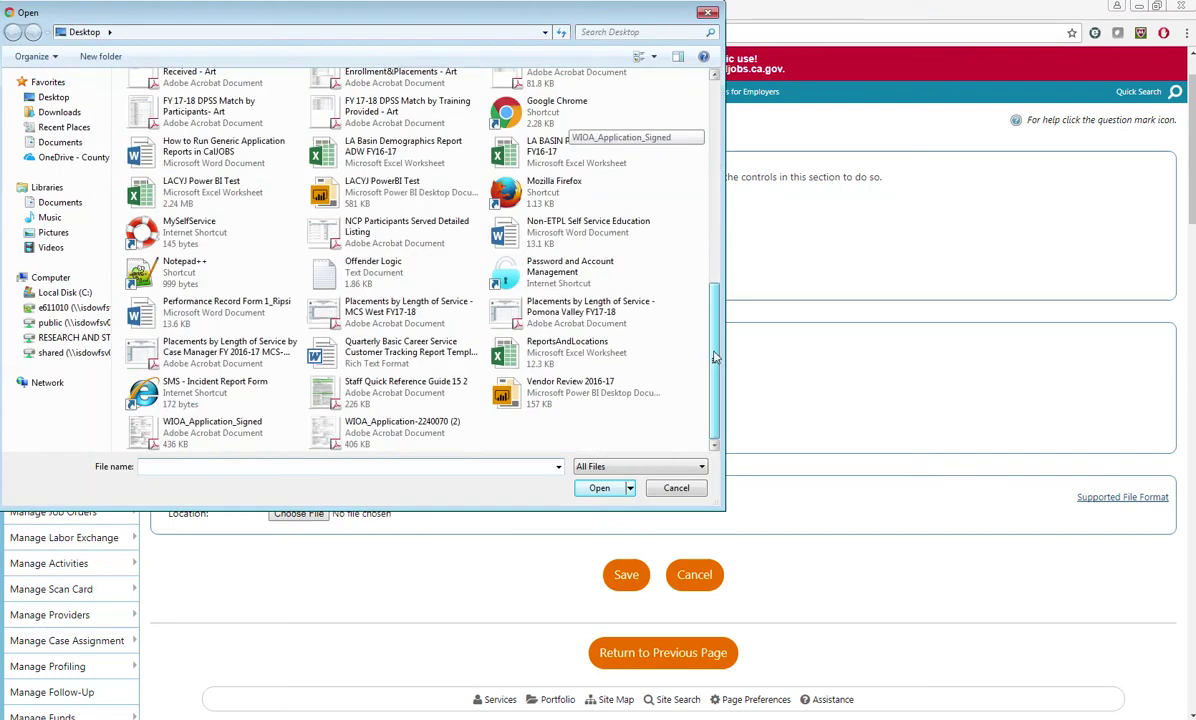
{"action": "left_click", "coordinate": [176, 430]}
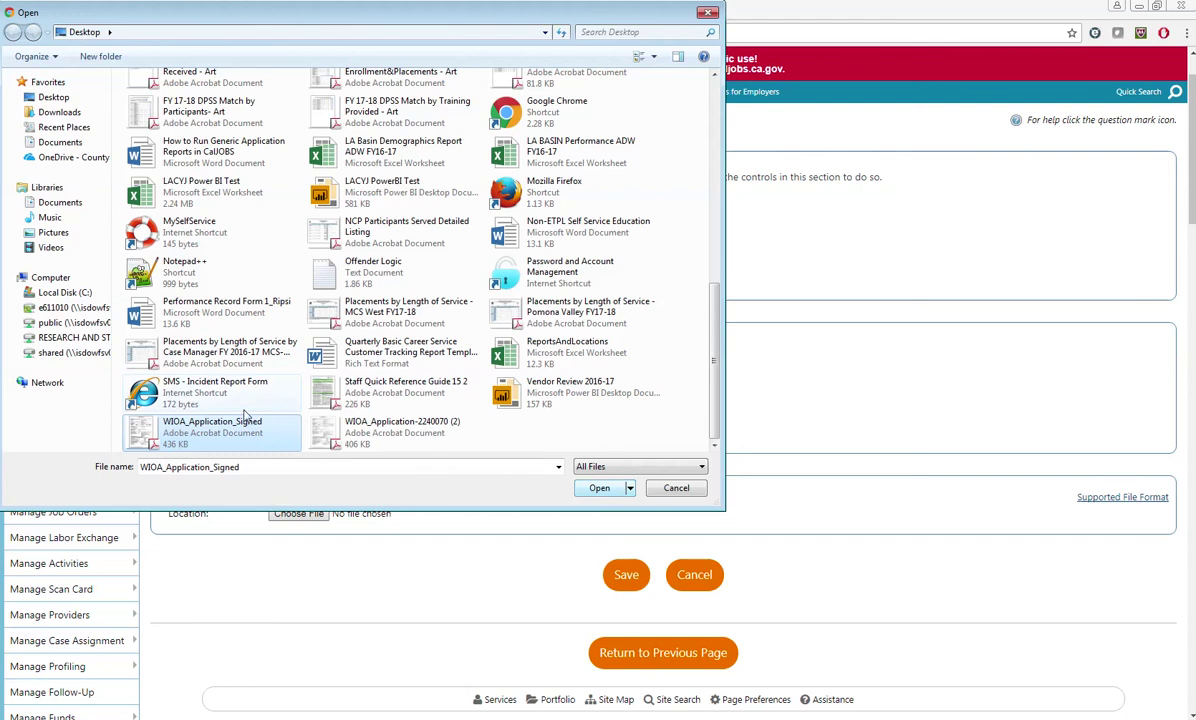
{"action": "left_click", "coordinate": [598, 489]}
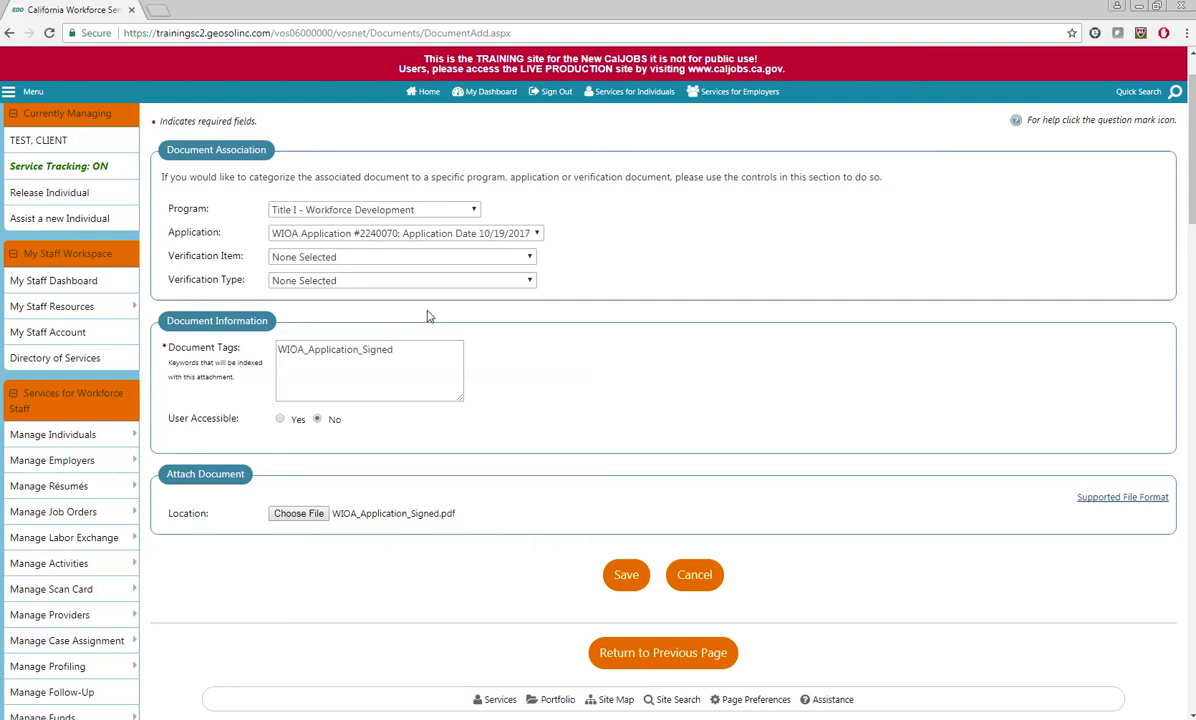
{"action": "left_click", "coordinate": [627, 575]}
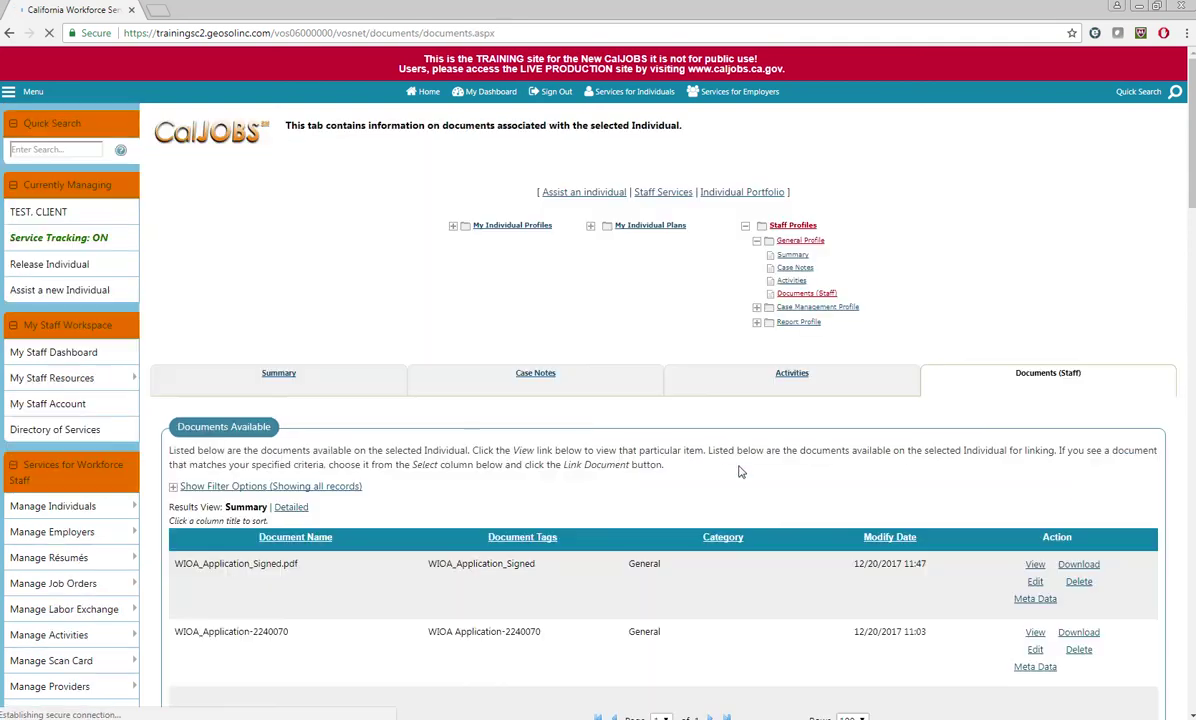
Step: View the uploaded WIOA_Application_Signed.pdf and check the Adult Review Staff signature on page 3
{"action": "scroll", "coordinate": [714, 393], "scroll_direction": "down", "scroll_amount": 1}
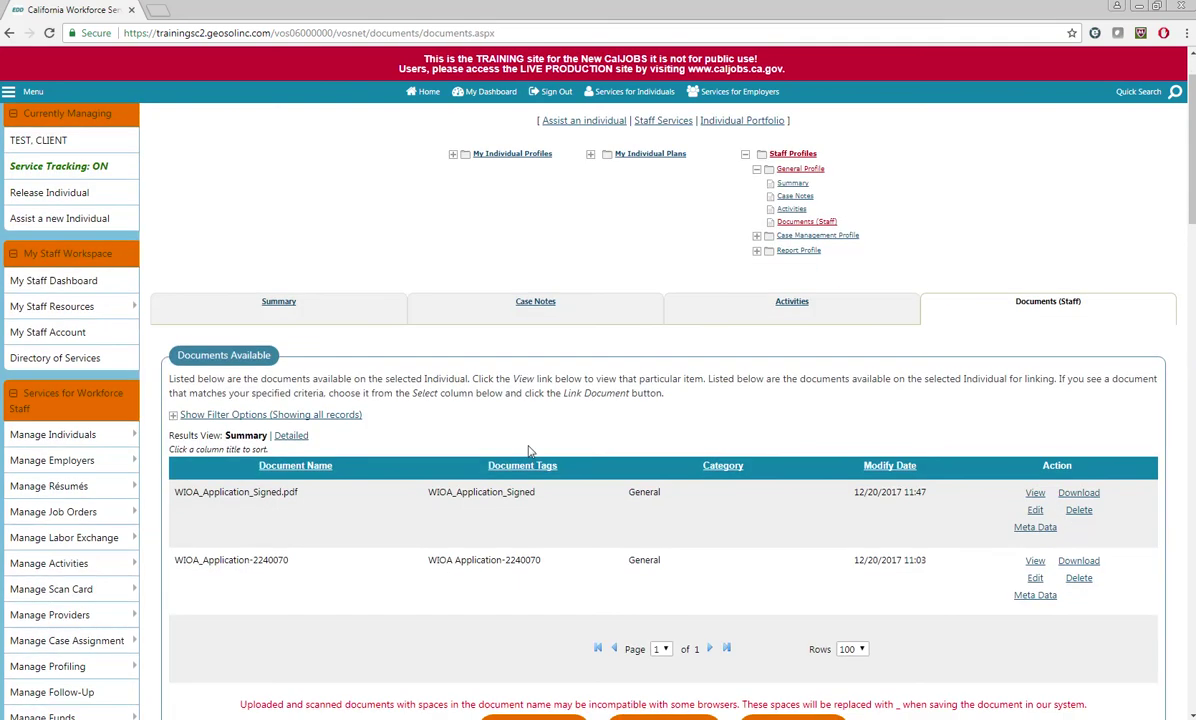
{"action": "left_click", "coordinate": [1036, 494]}
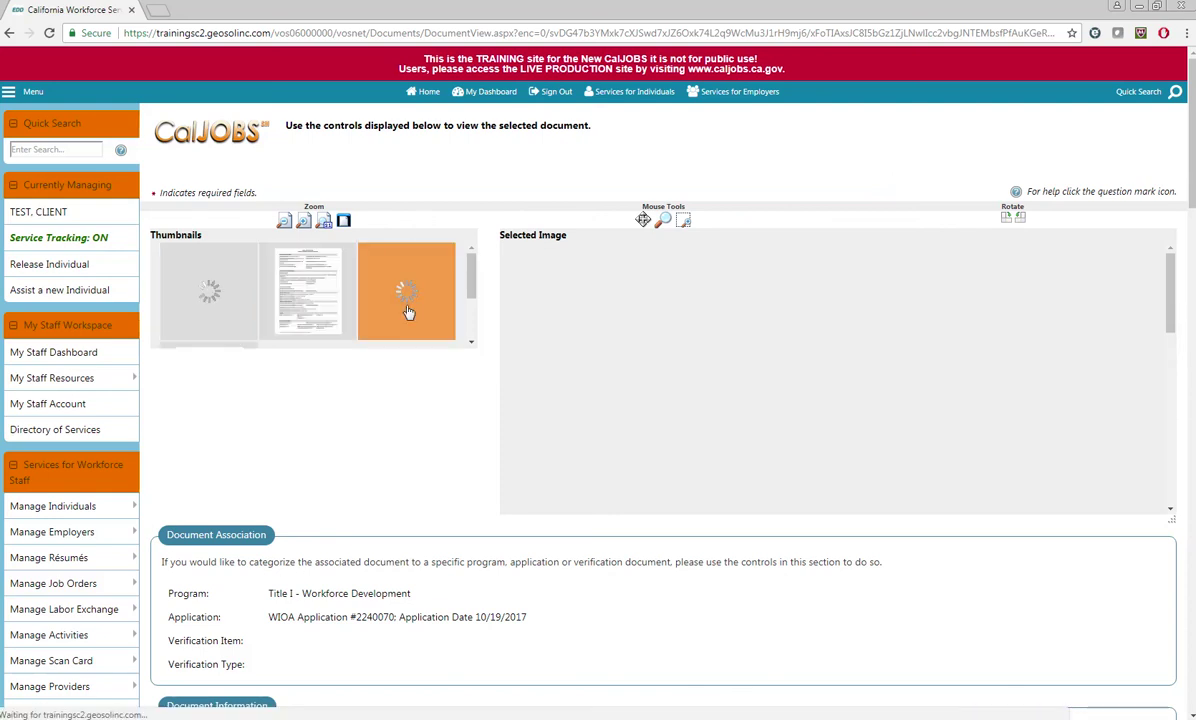
{"action": "left_click", "coordinate": [449, 306]}
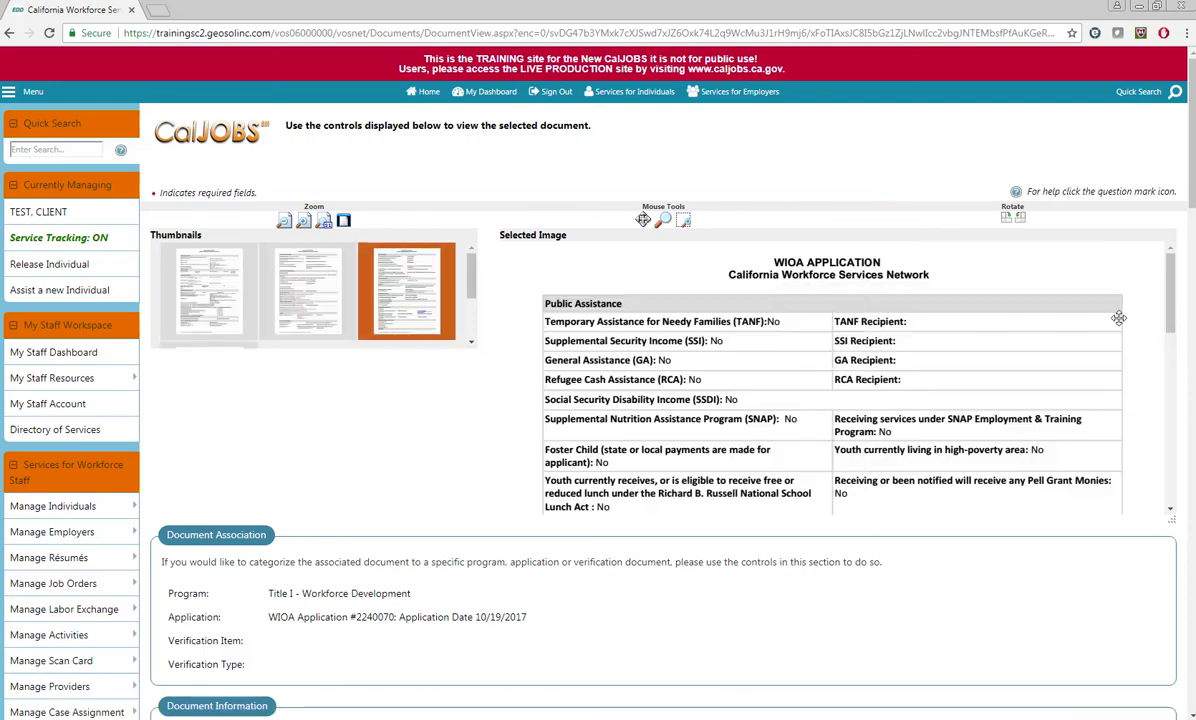
{"action": "left_click_drag", "start_coordinate": [1171, 306], "coordinate": [1173, 444]}
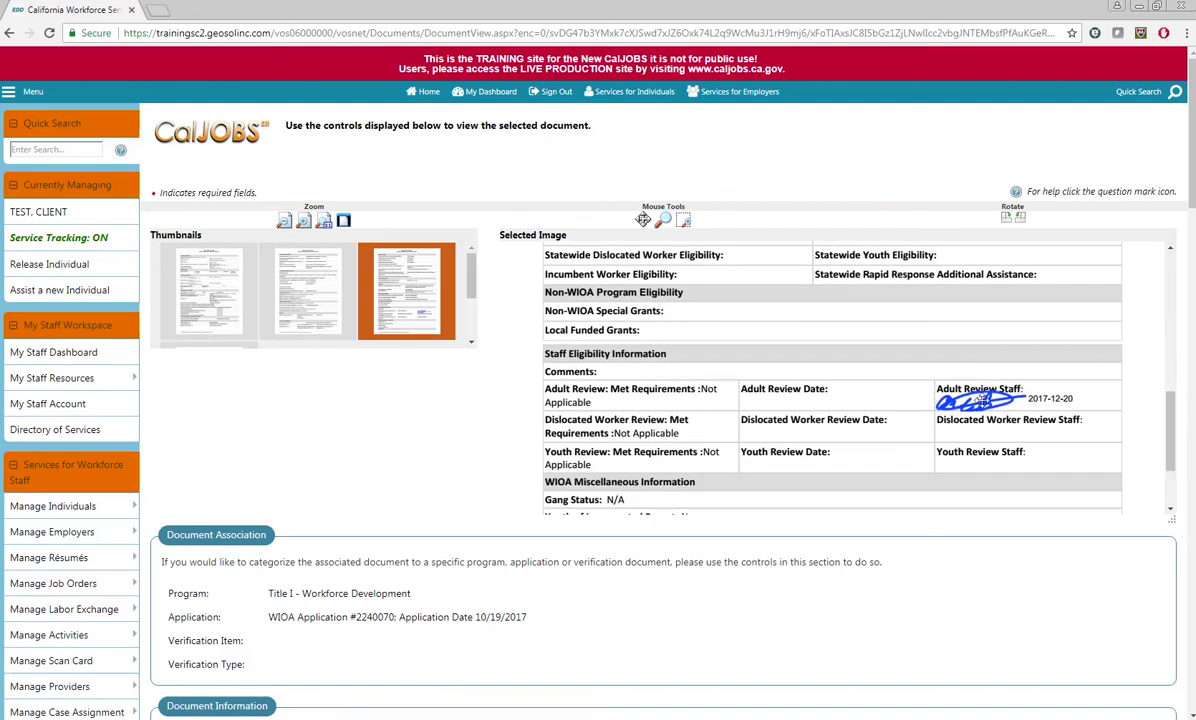